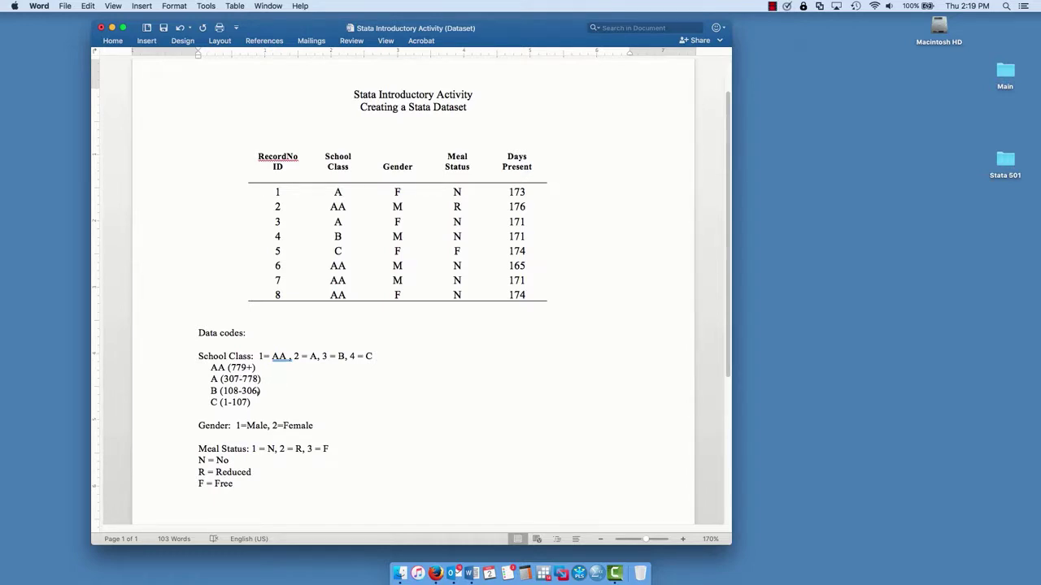
- Switch to Stata and arrange its window and the Word document so the source data table stays readable beside it
scroll(349, 387, down, 1)
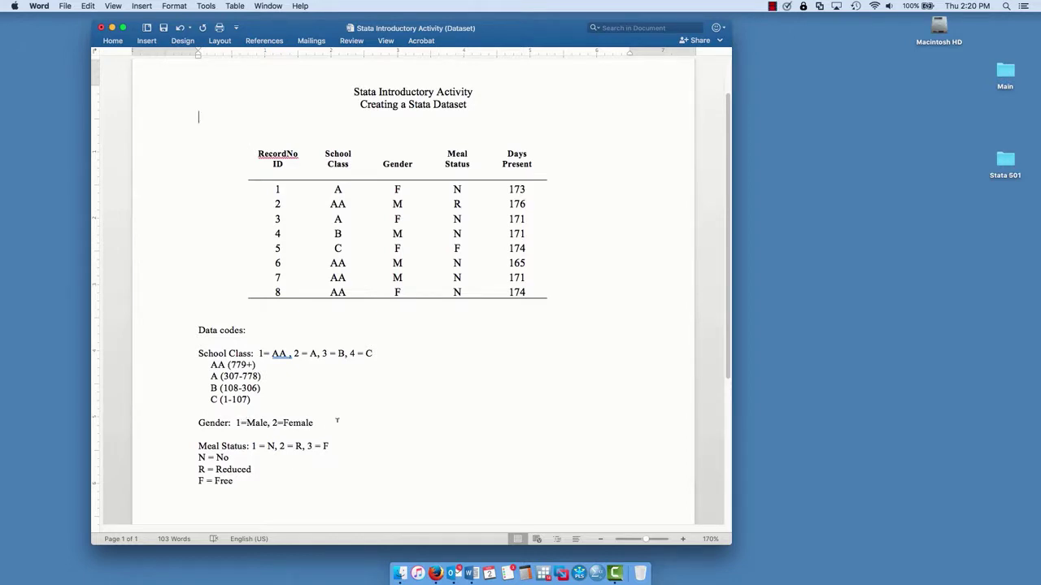
scroll(355, 419, down, 1)
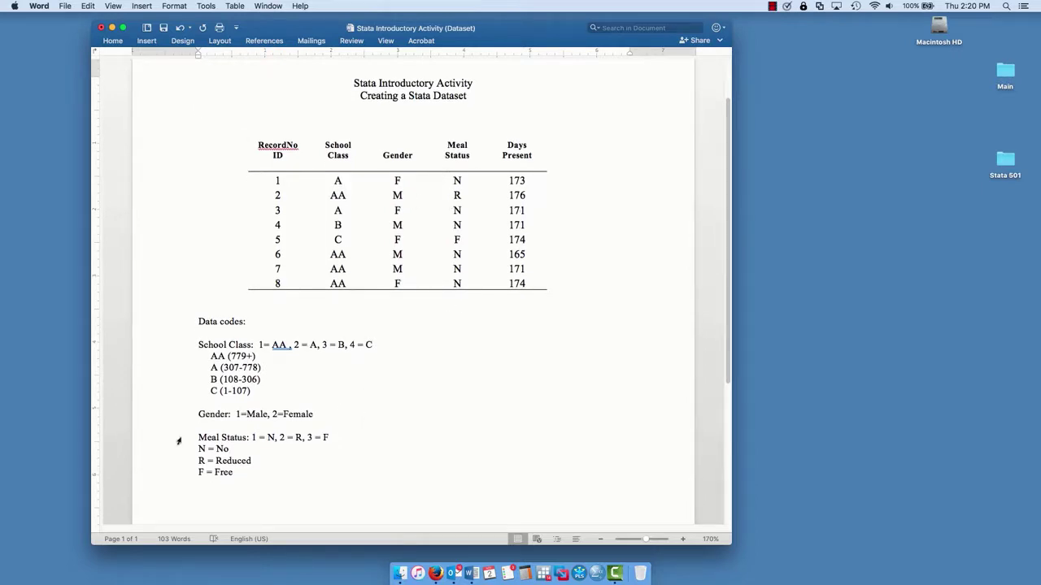
scroll(349, 426, down, 2)
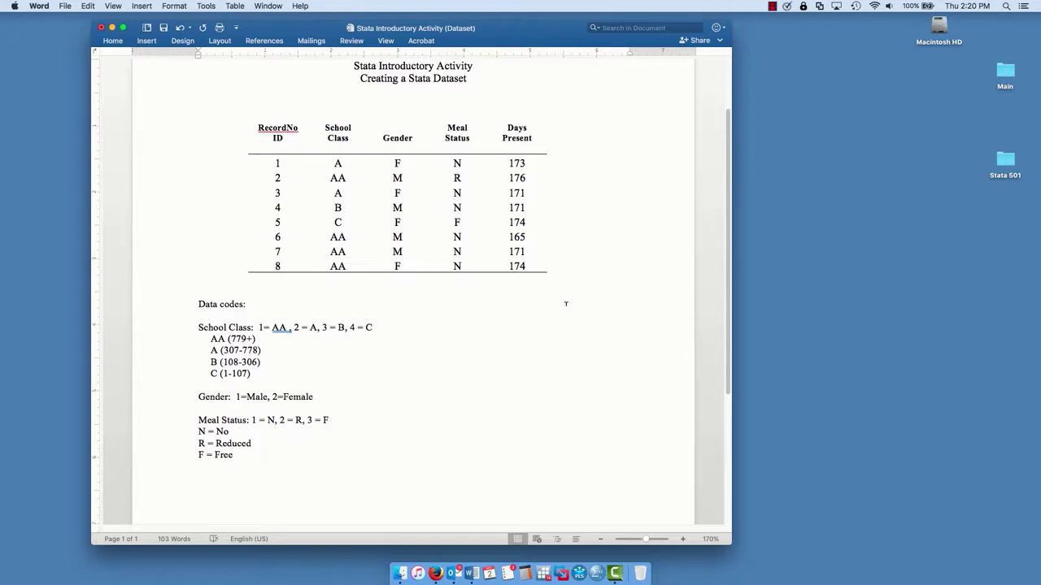
click(543, 575)
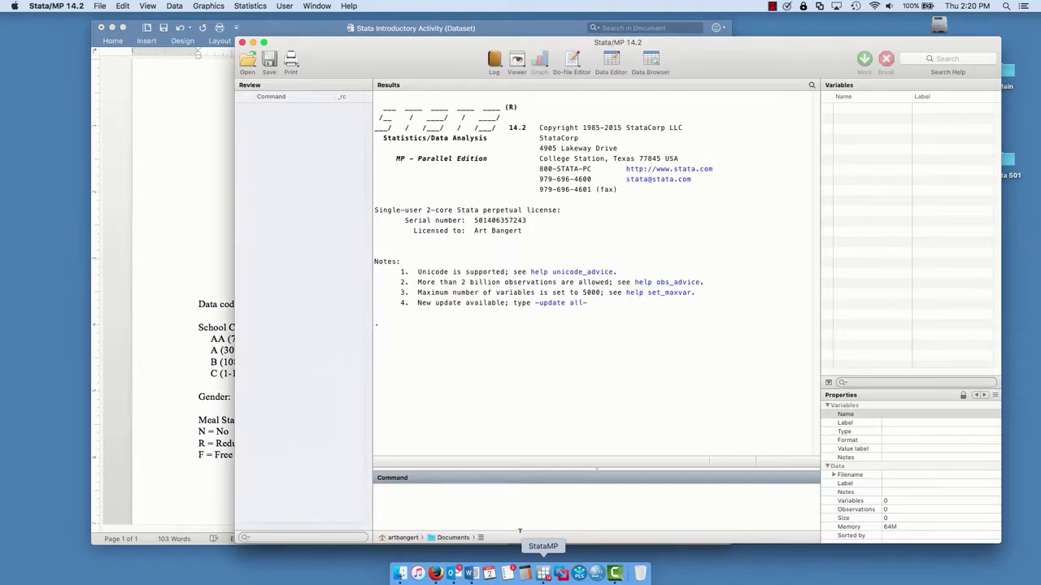
drag(432, 70, 543, 59)
drag(291, 32, 214, 41)
mouse_move(686, 32)
mouse_down()
mouse_move(667, 32)
mouse_move(685, 30)
mouse_up()
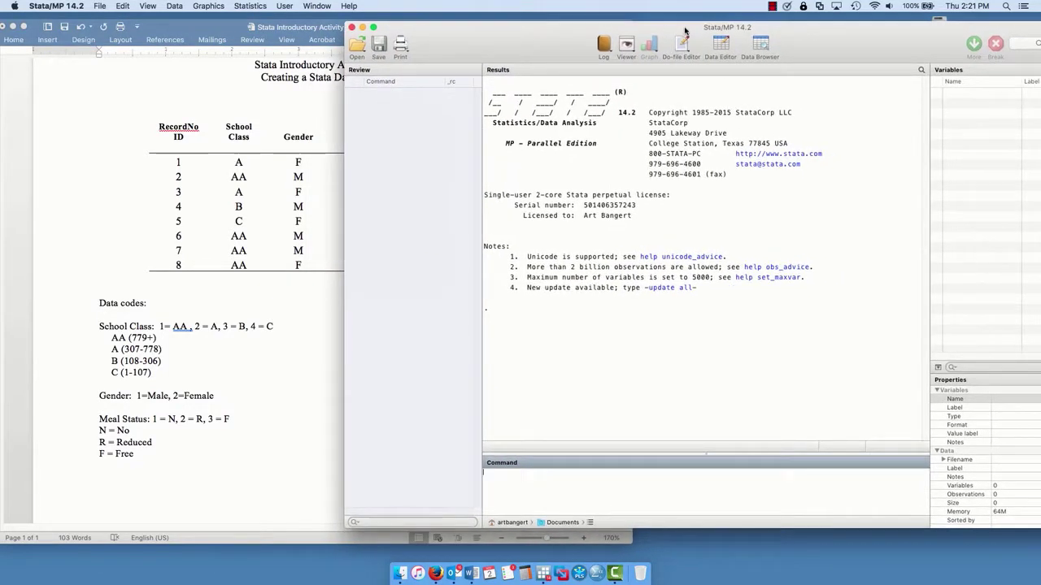
- Open the Data Editor in edit mode and place it so the table's record and school class columns stay uncovered
click(174, 7)
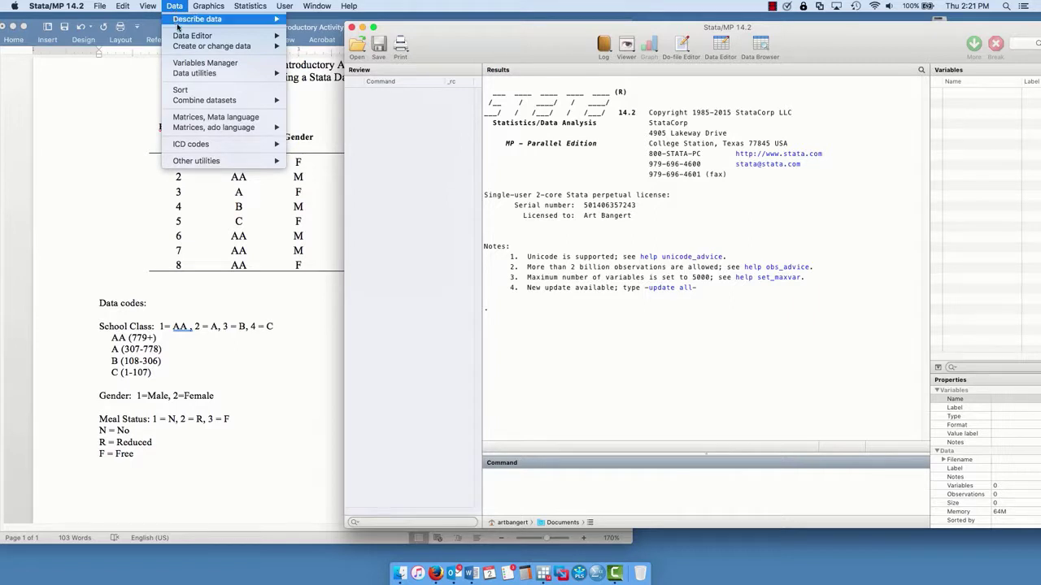
mouse_move(187, 38)
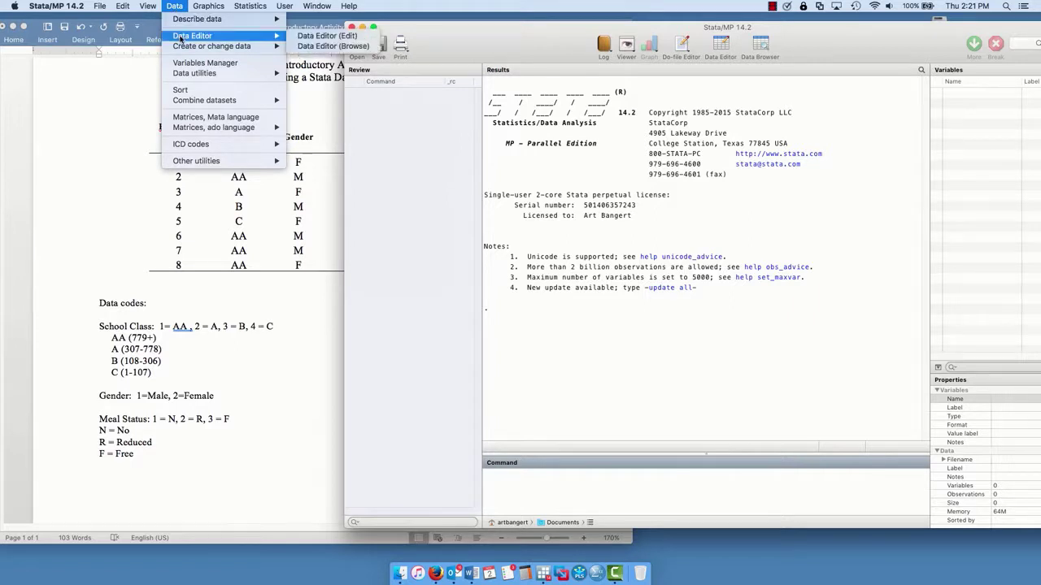
click(309, 39)
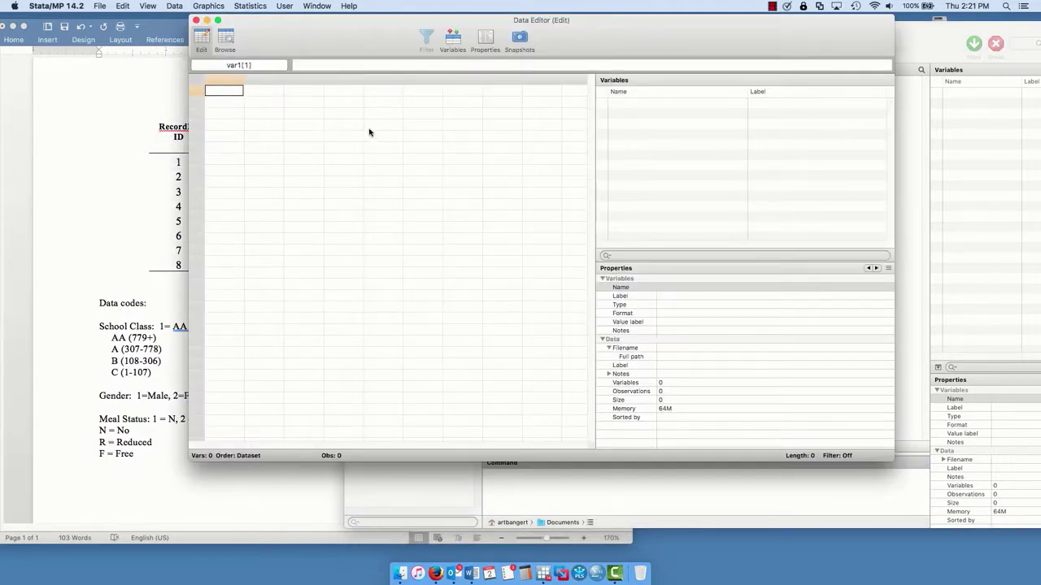
drag(309, 35, 371, 65)
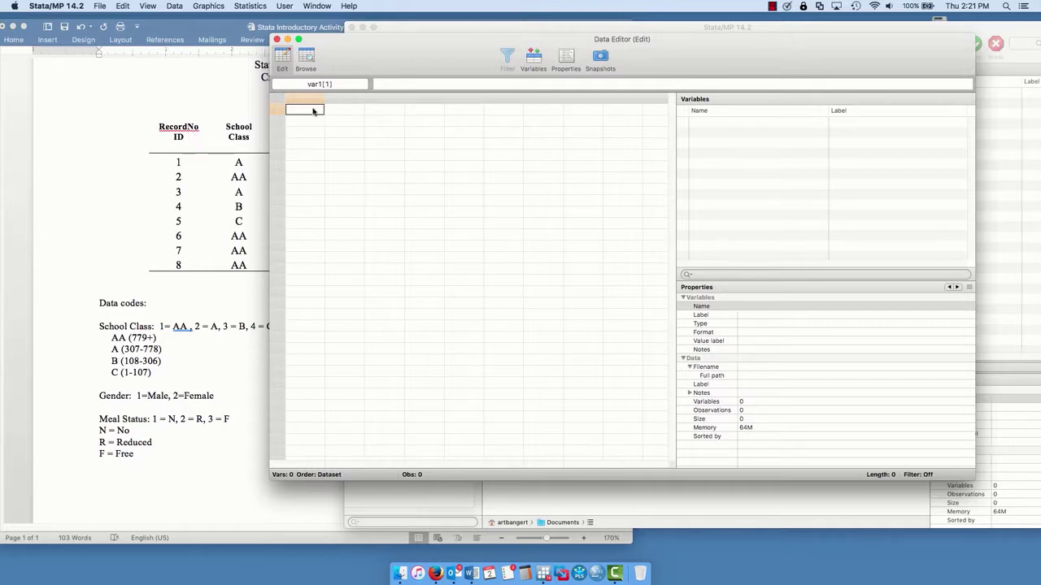
- Enter the record numbers 1 through 8 down the first column, one per row
text(1)
click(311, 122)
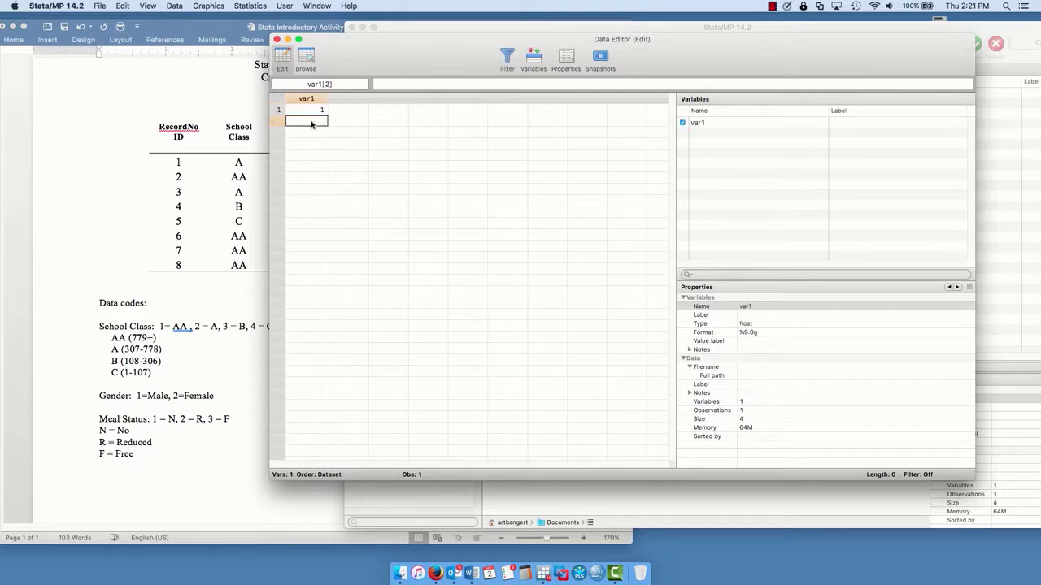
text(1)
click(312, 135)
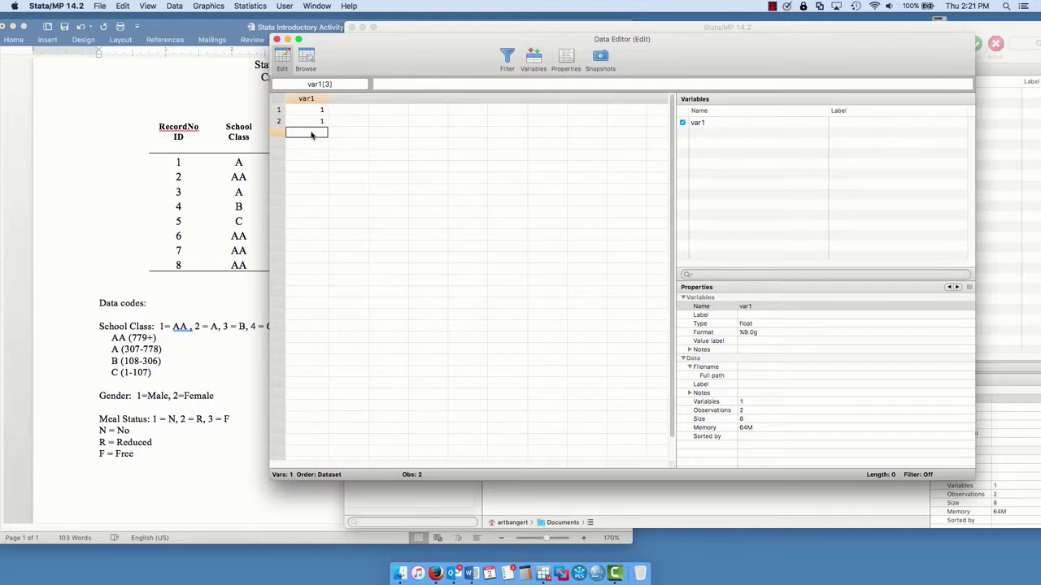
click(322, 124)
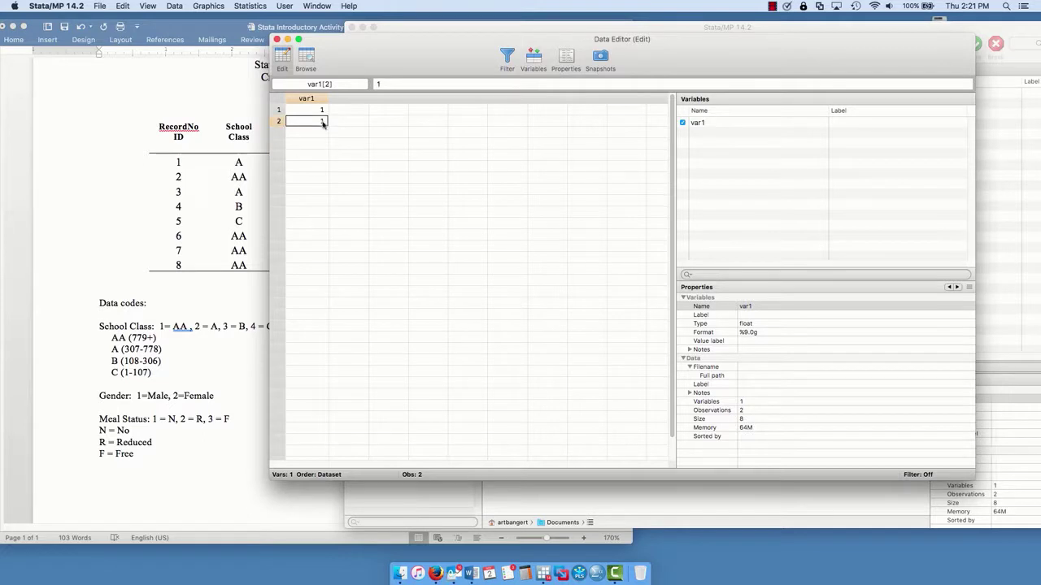
text(2)
click(316, 135)
text(3)
click(316, 148)
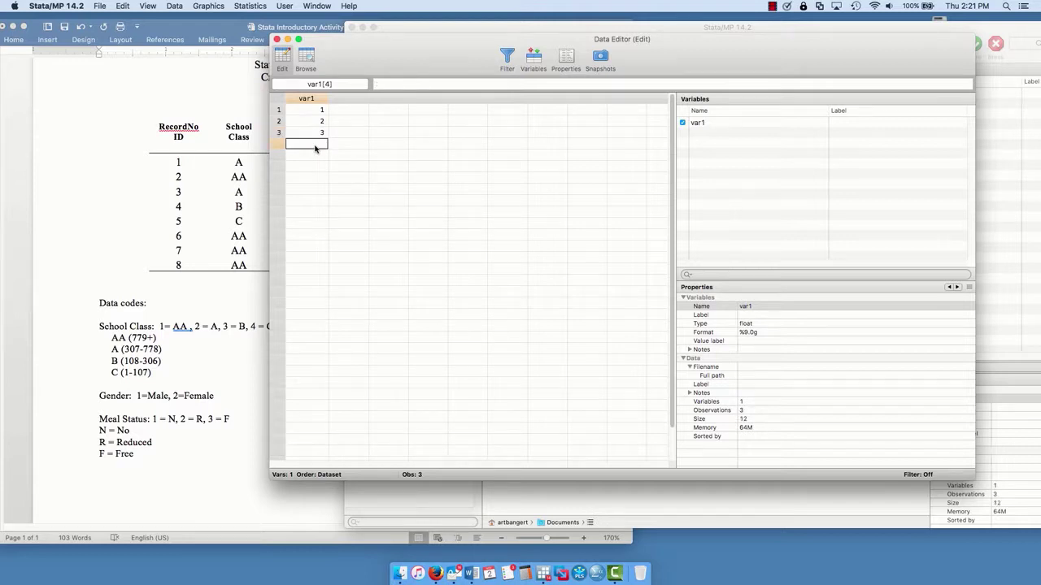
text(4)
click(311, 159)
text(5)
click(309, 169)
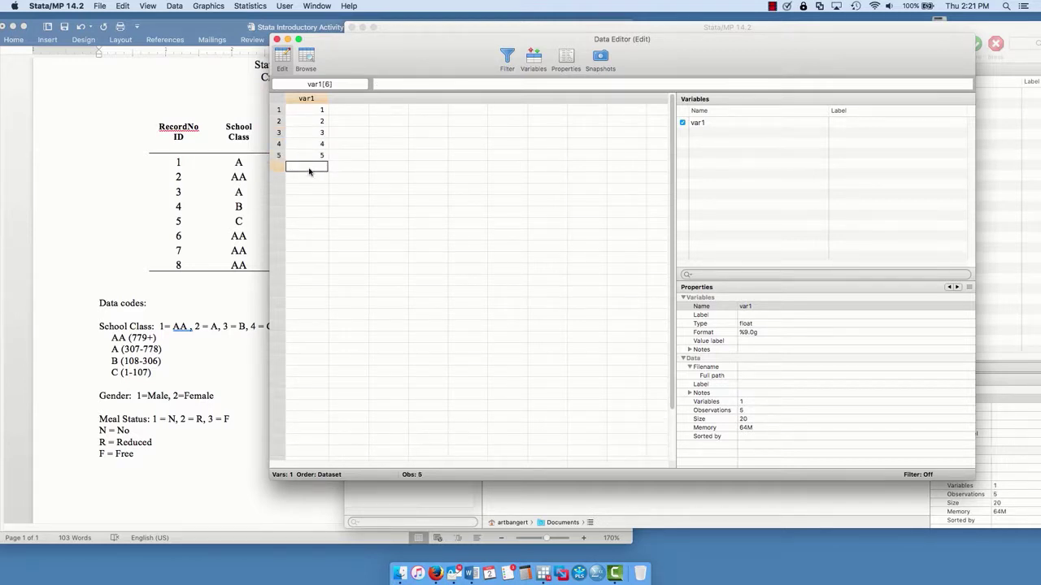
text(6)
click(309, 182)
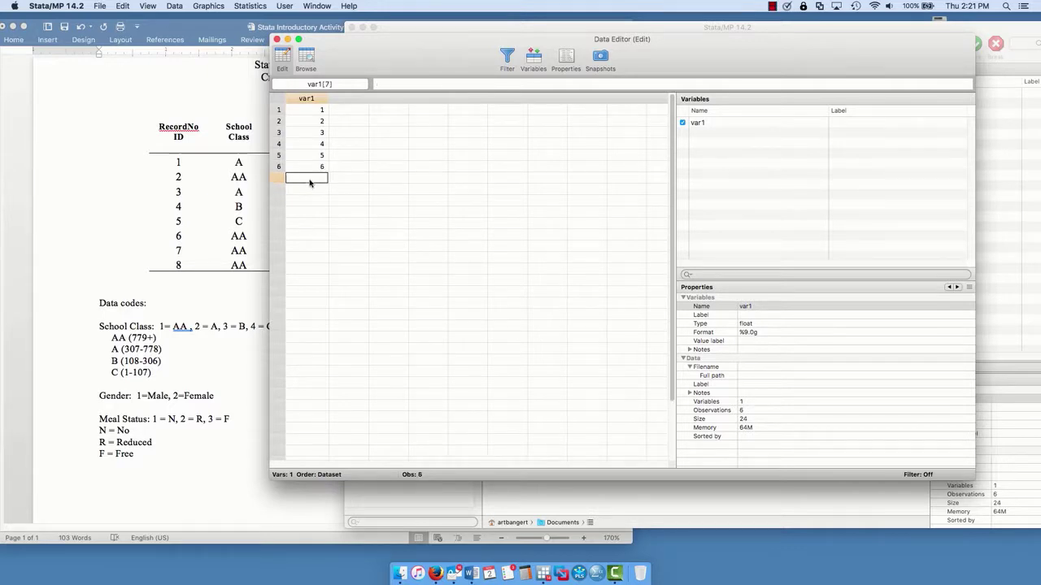
text(7)
click(310, 189)
text(8)
click(346, 192)
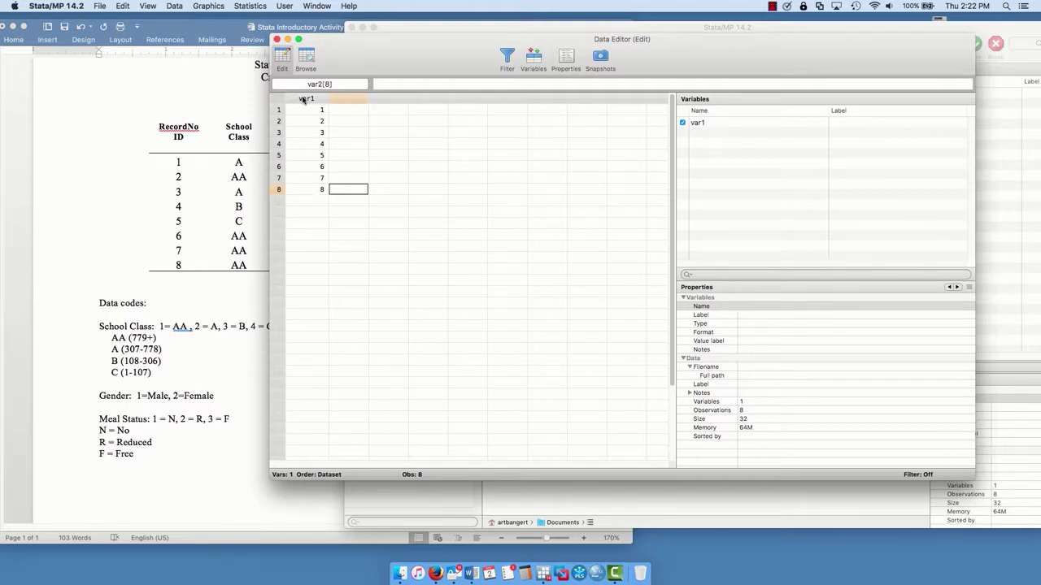
- Rename the first variable, var1, as Record
click(704, 126)
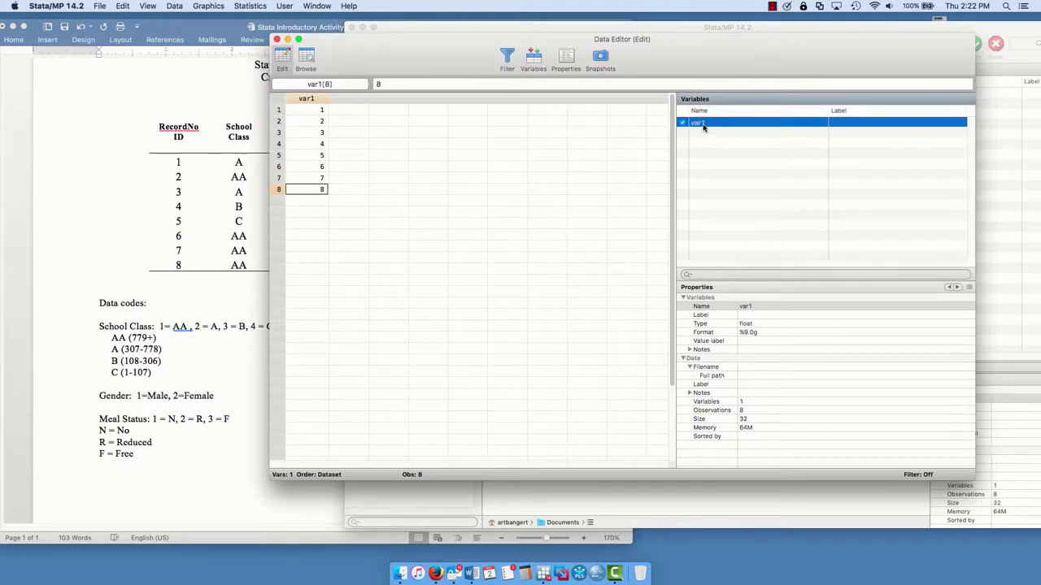
click(752, 307)
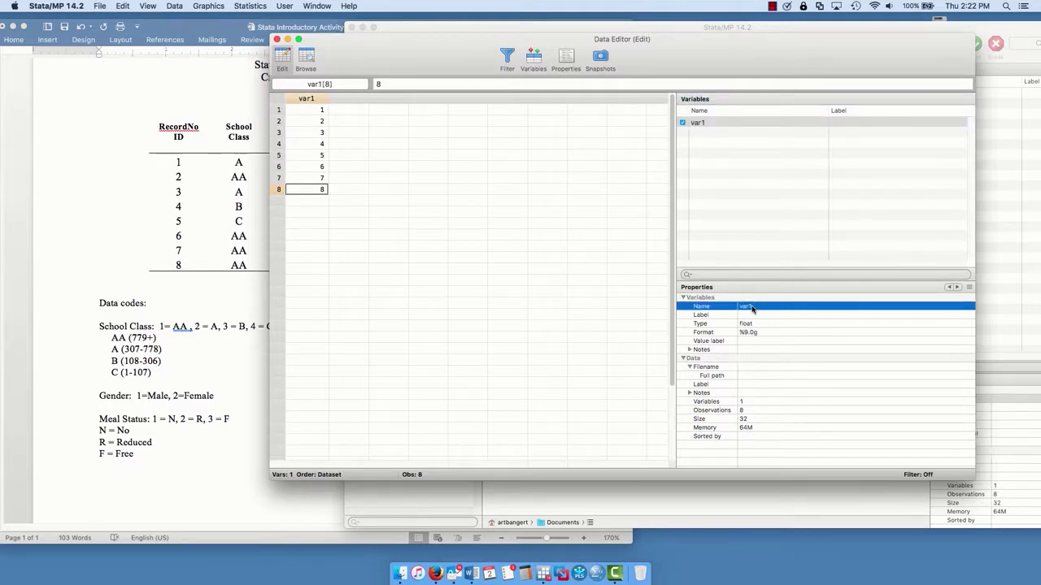
click(752, 307)
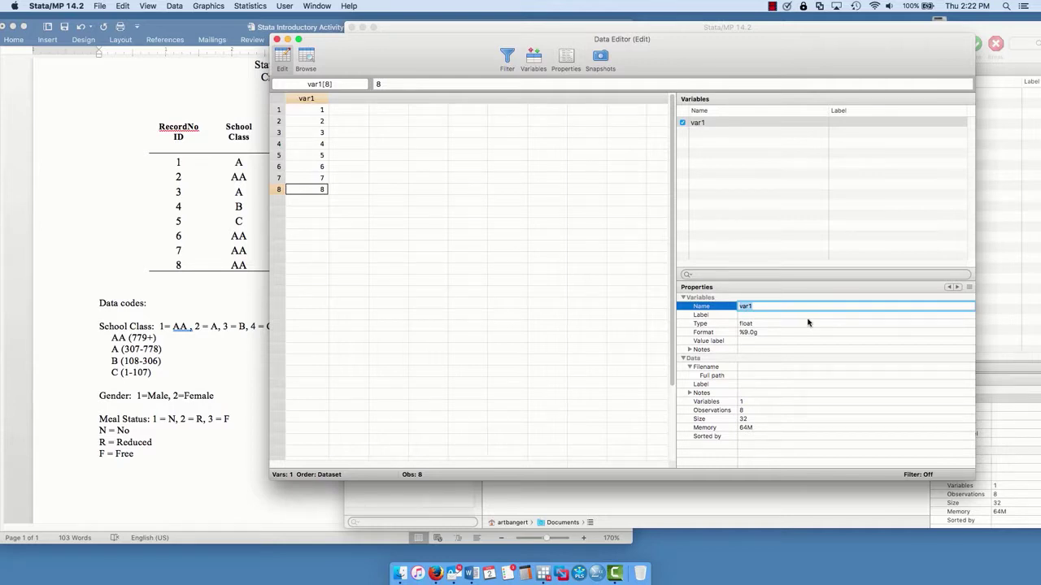
text(Record)
key(Return)
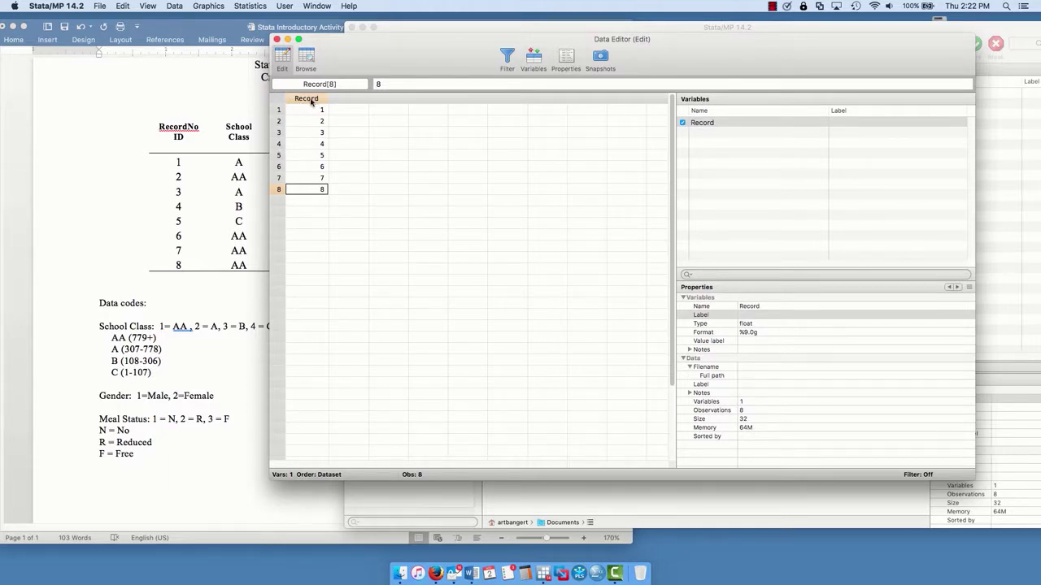
- Enter the school classes A, AA, A, B, C, AA, AA and AA in the second column for records 1 to 8
click(346, 100)
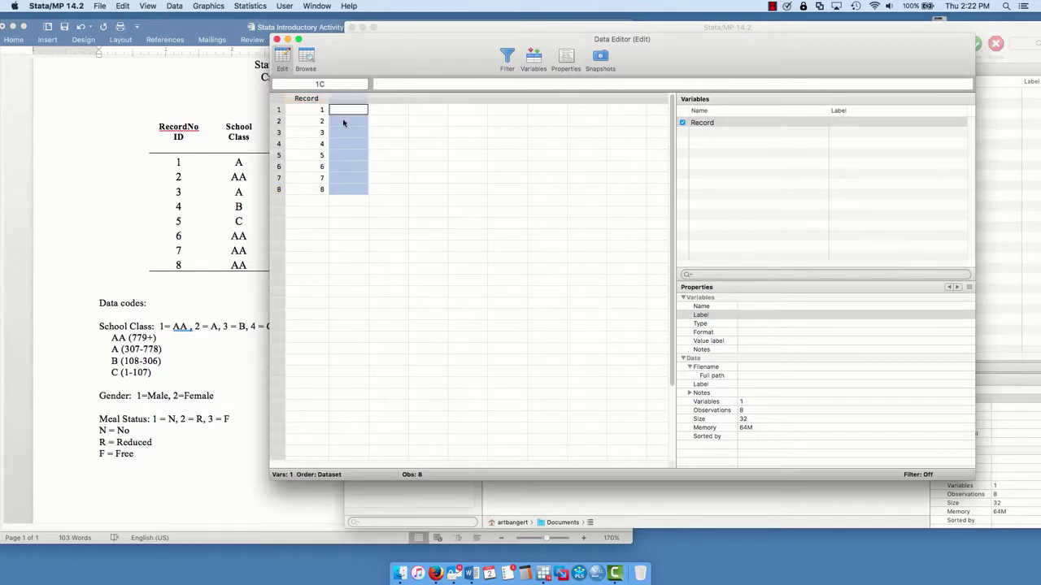
text(A)
click(340, 122)
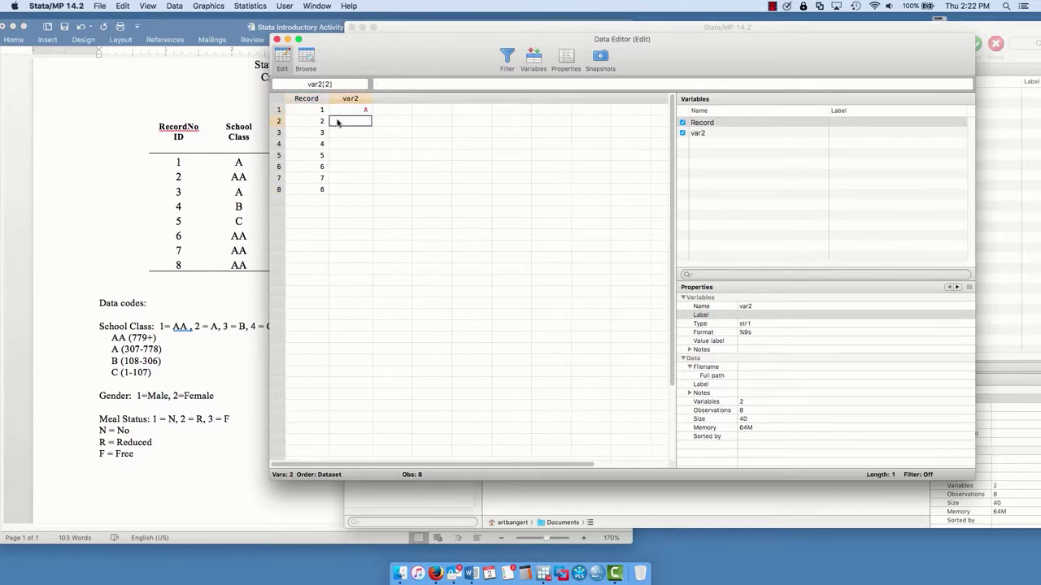
text(AA)
click(340, 134)
text(A)
click(346, 143)
text(B)
click(350, 157)
text(C)
click(350, 167)
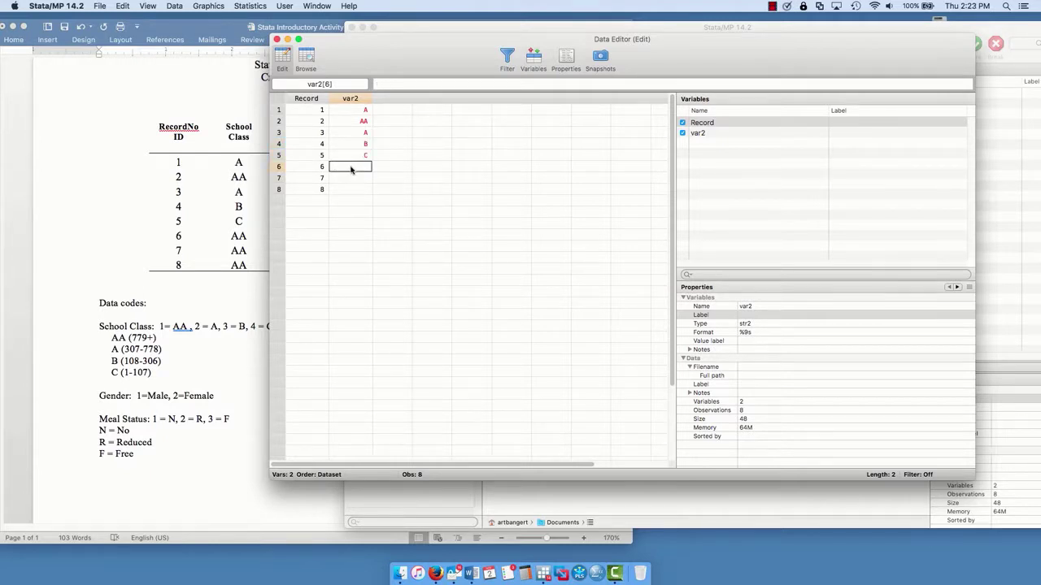
text(AA)
click(352, 180)
text(AA)
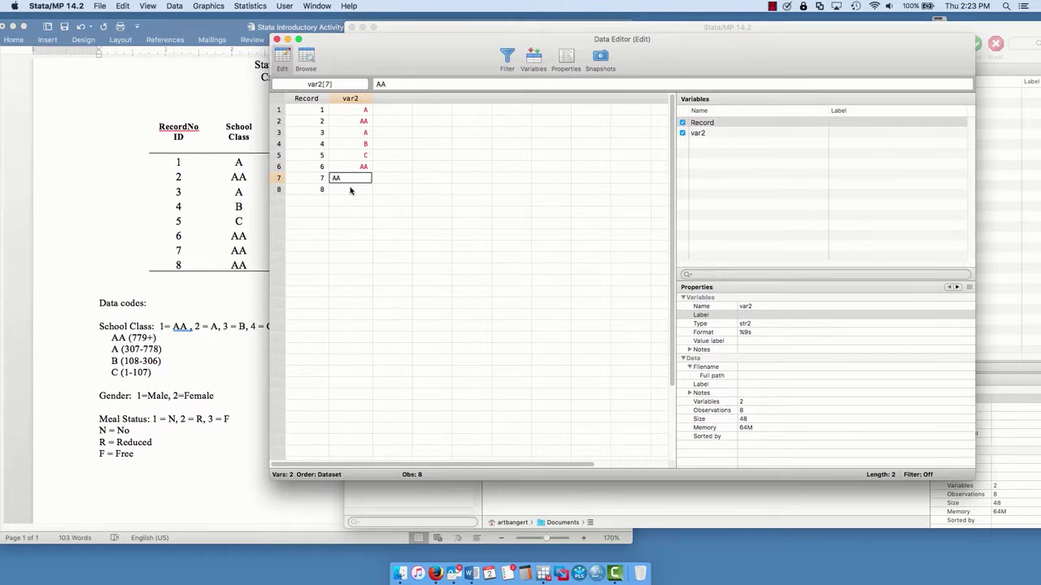
click(349, 190)
text(AA)
click(386, 200)
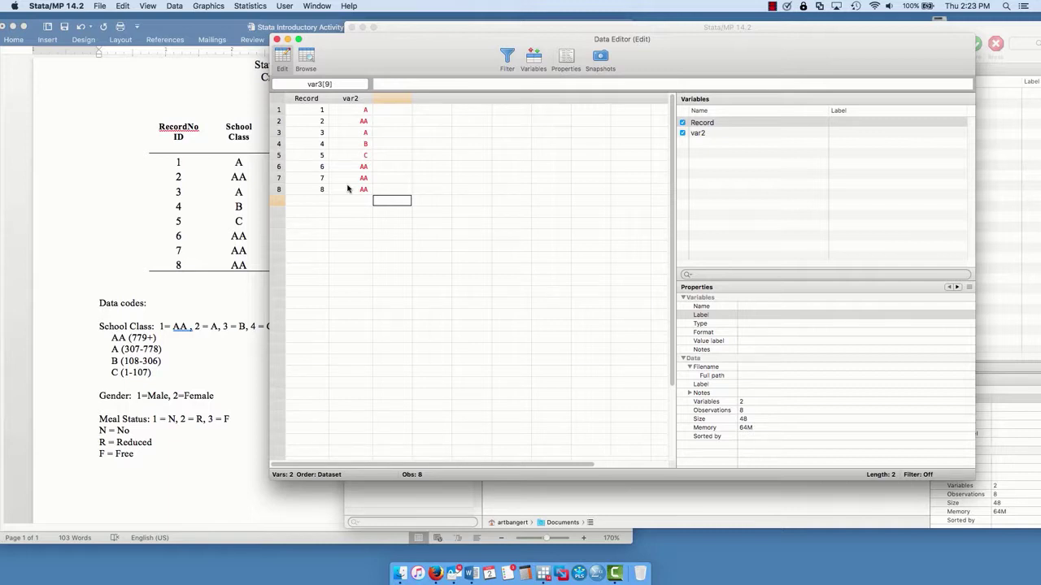
- Rename the second variable, var2, as SchoolClass
click(697, 133)
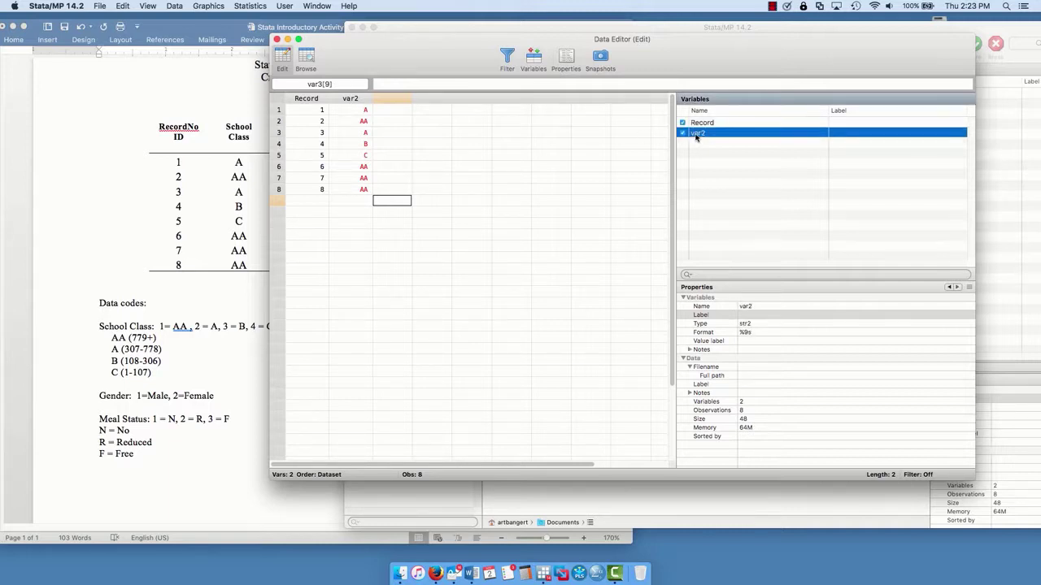
click(742, 306)
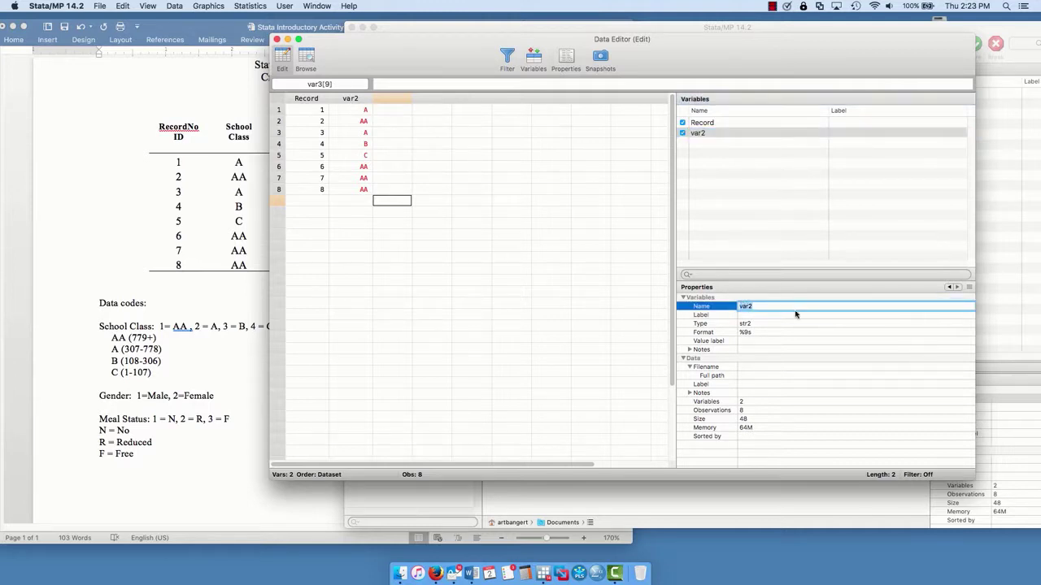
text(SchoolClass)
click(687, 135)
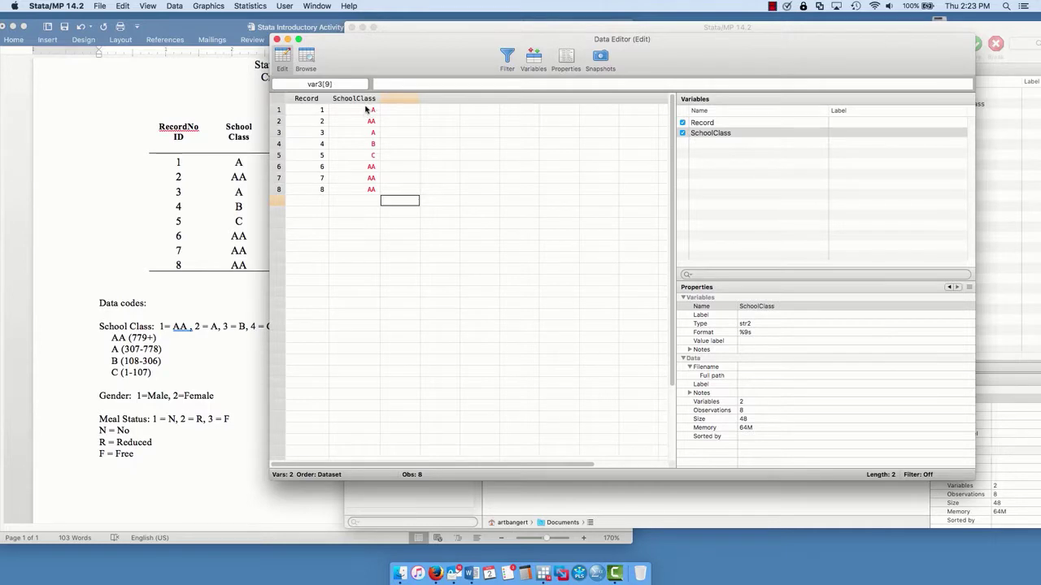
- Enter the genders F, M, F, M, F, M, M and F in the third column for records 1 to 8
drag(403, 58, 476, 65)
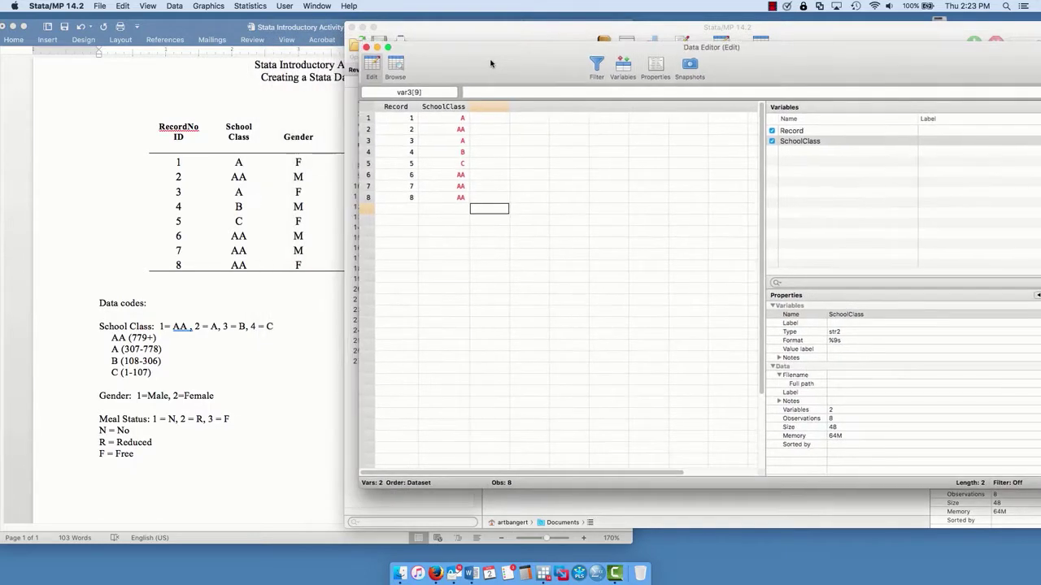
click(482, 113)
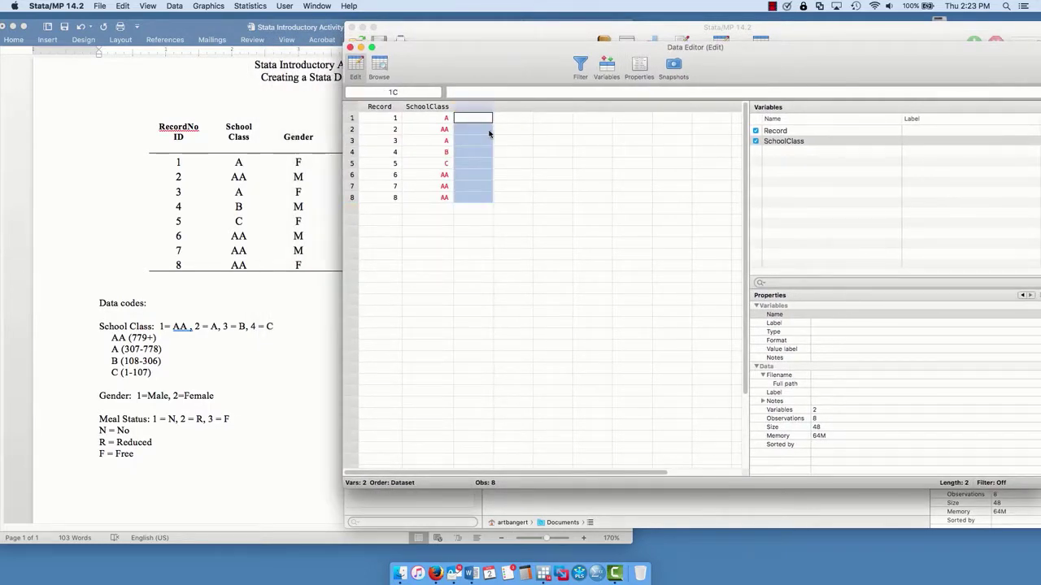
text(F)
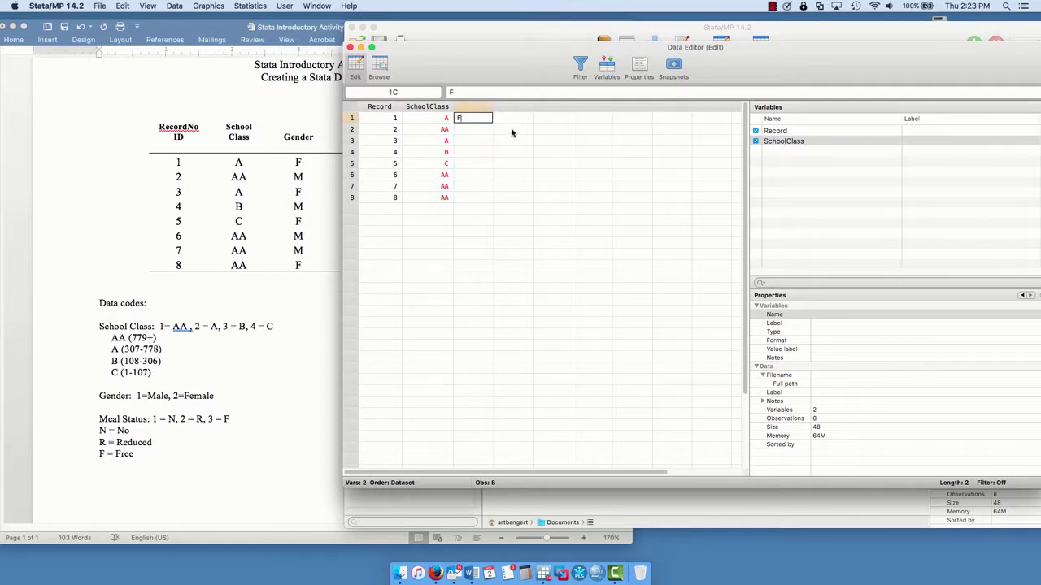
click(480, 132)
text(M)
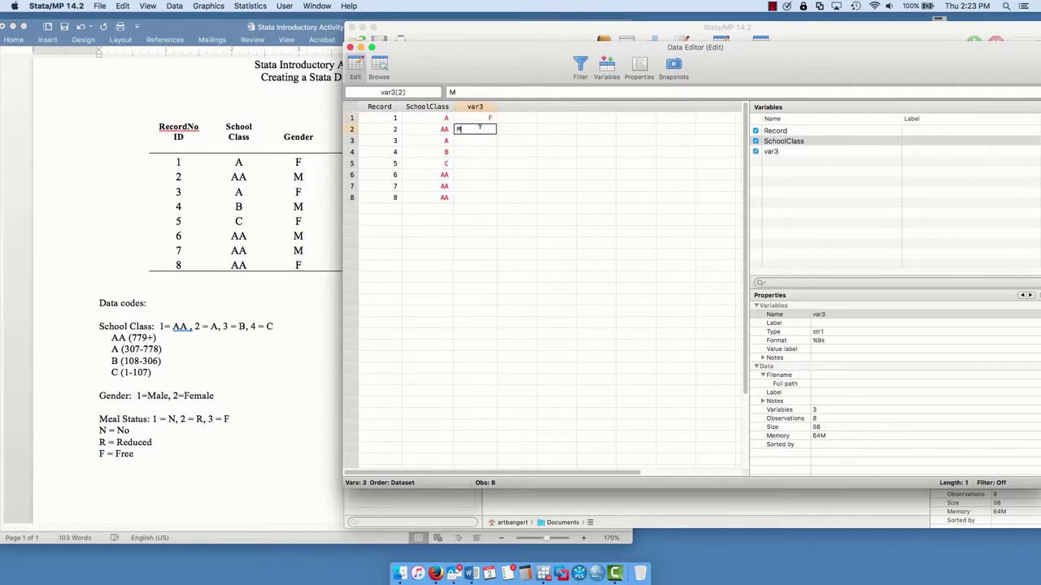
click(479, 142)
text(F)
click(482, 154)
text(M)
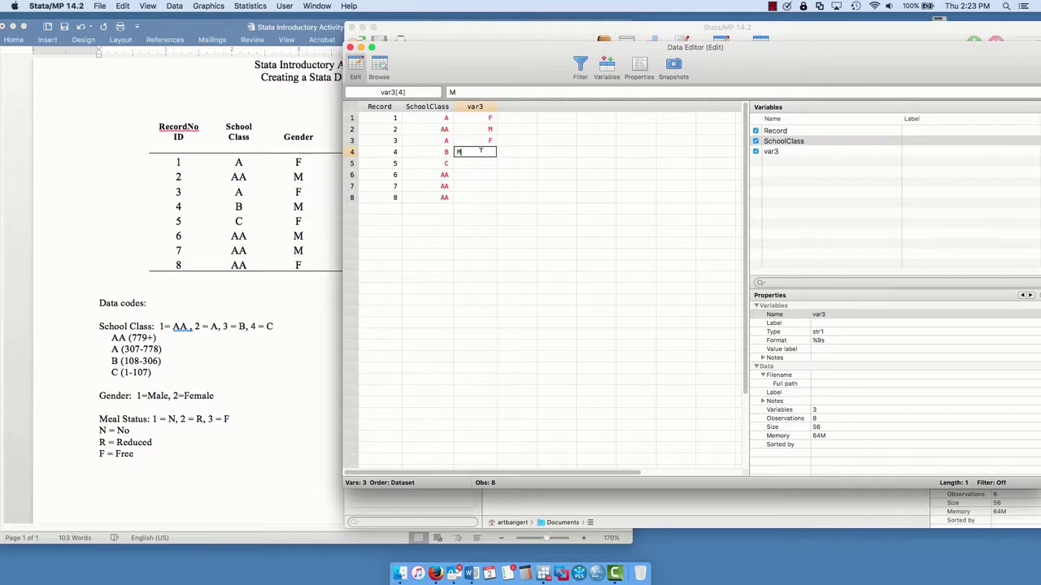
click(476, 167)
click(475, 174)
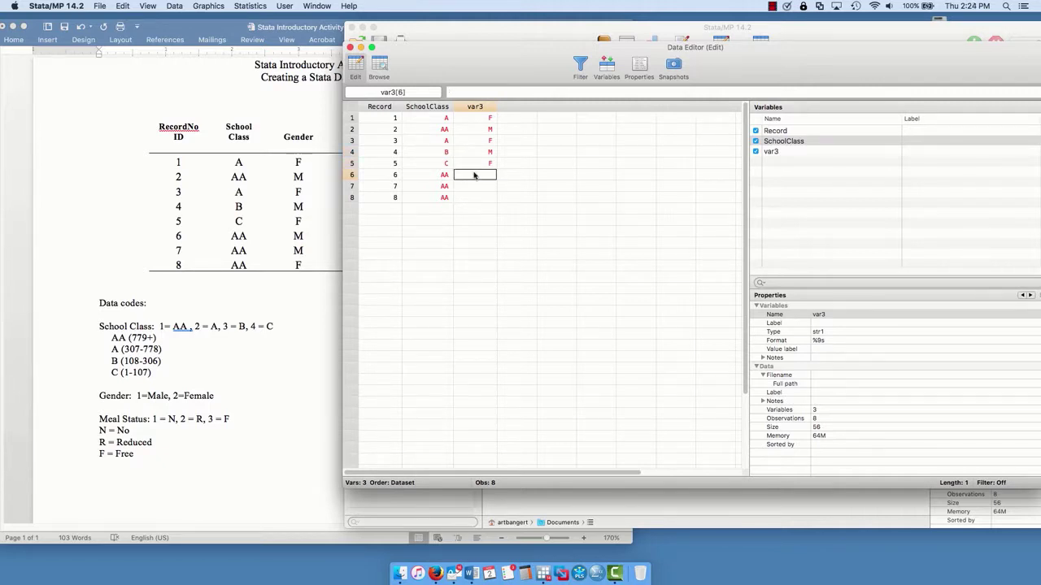
text(M)
click(470, 189)
text(M)
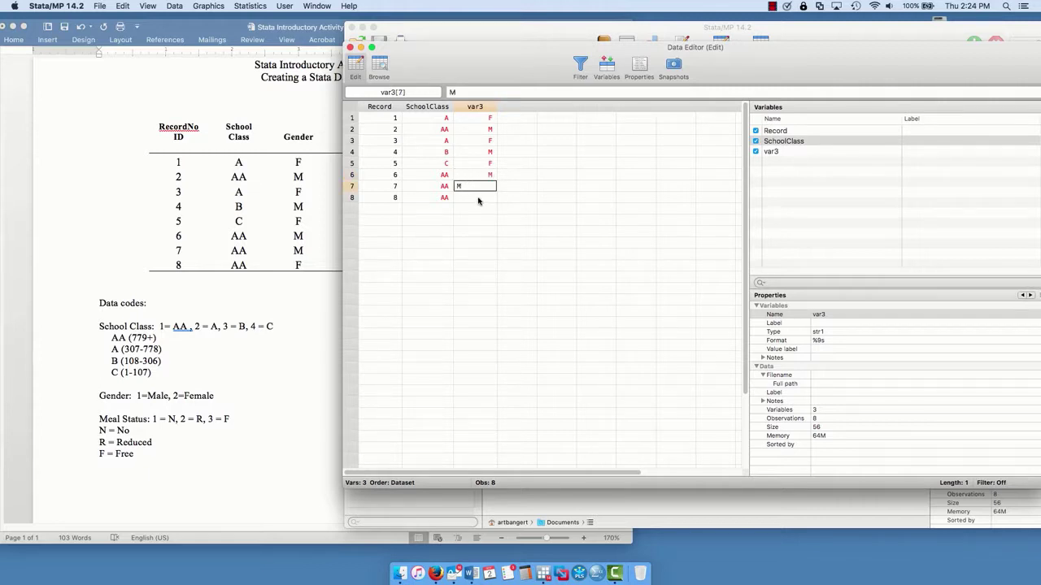
click(478, 199)
text(F)
key(Return)
- Rename the third variable, var3, as Gender
click(472, 107)
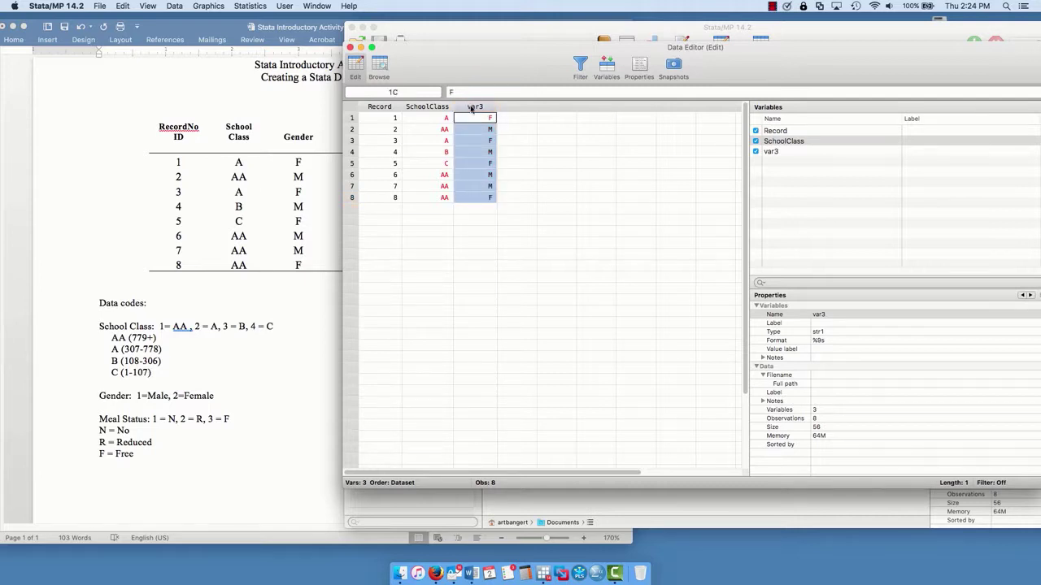
click(772, 154)
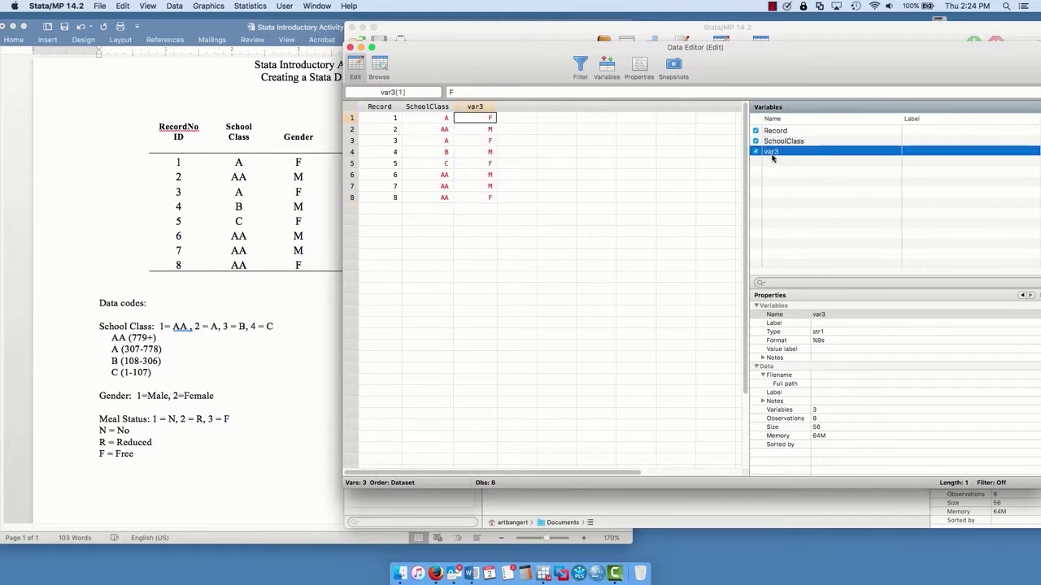
click(818, 316)
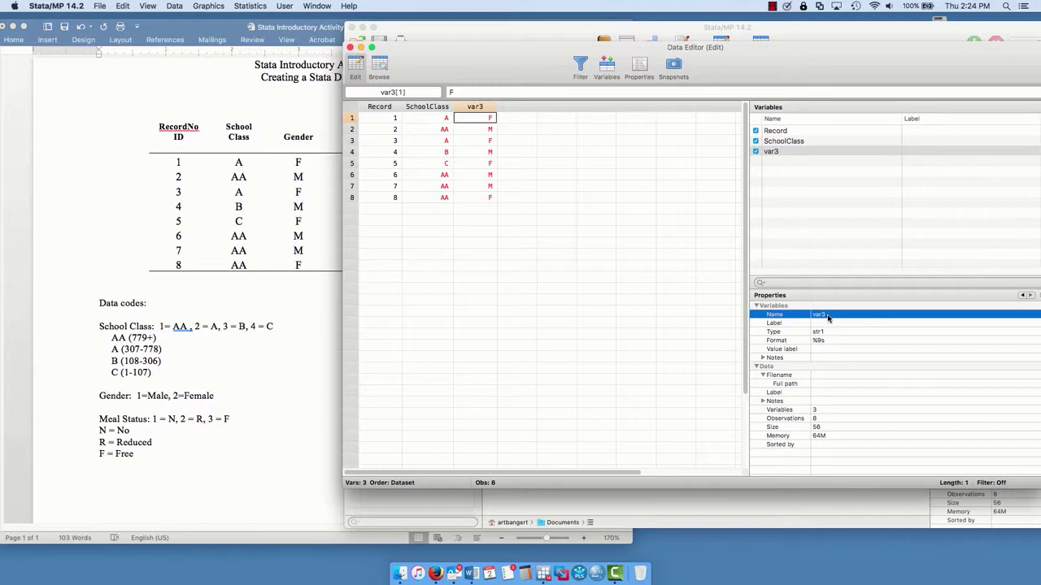
click(822, 317)
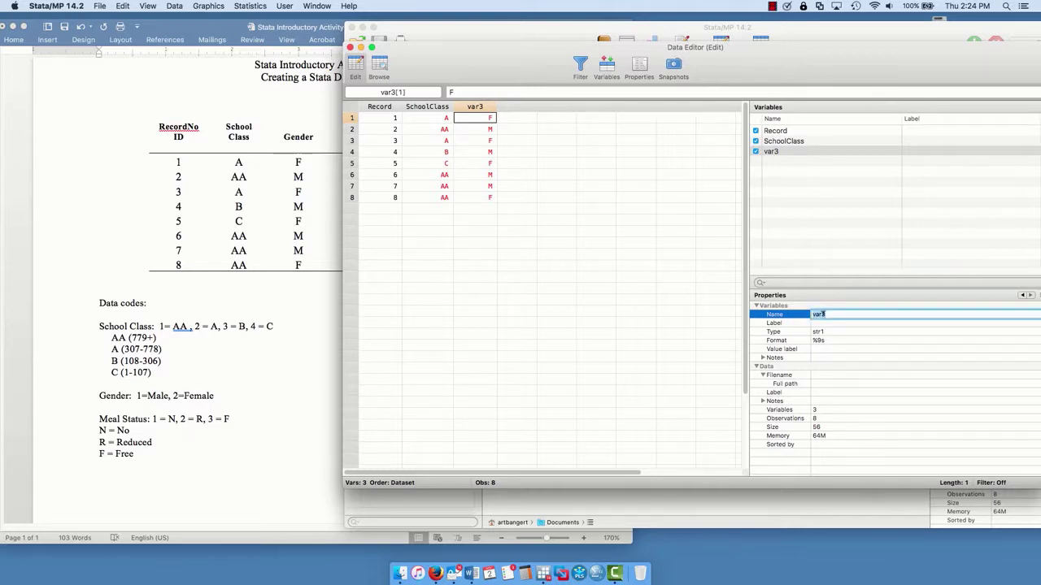
key(BackSpace)
text(Gender)
key(Return)
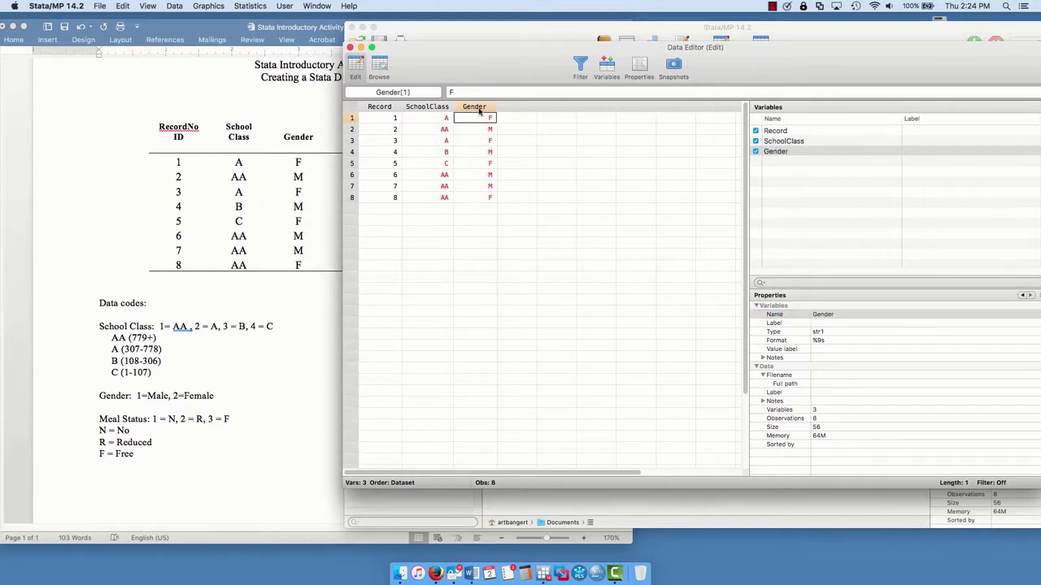
- Examine the logged commands and results in the main Stata window and return to the Data Editor
drag(456, 57, 538, 59)
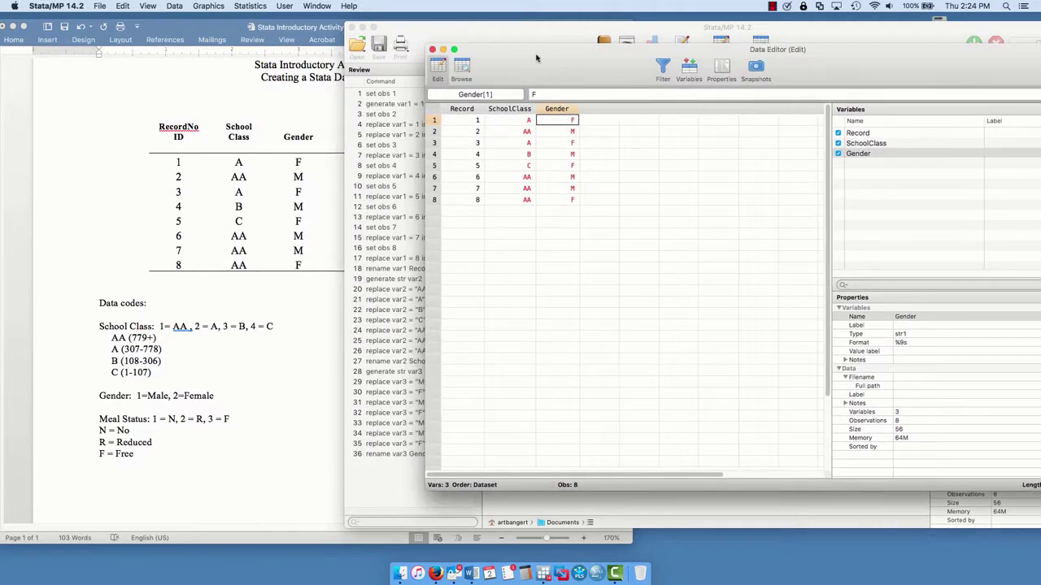
drag(429, 23, 716, 161)
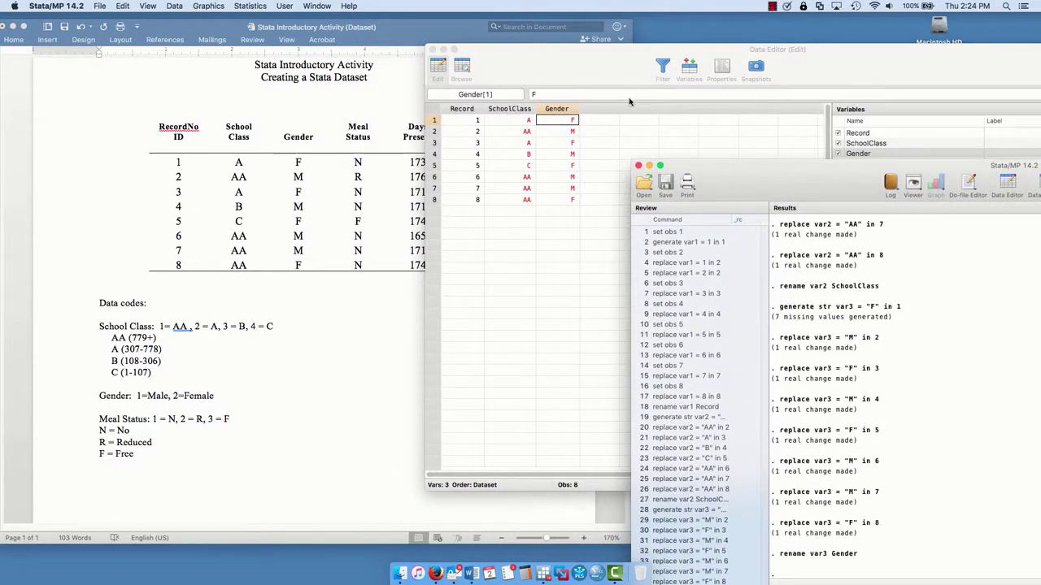
drag(772, 187, 629, 81)
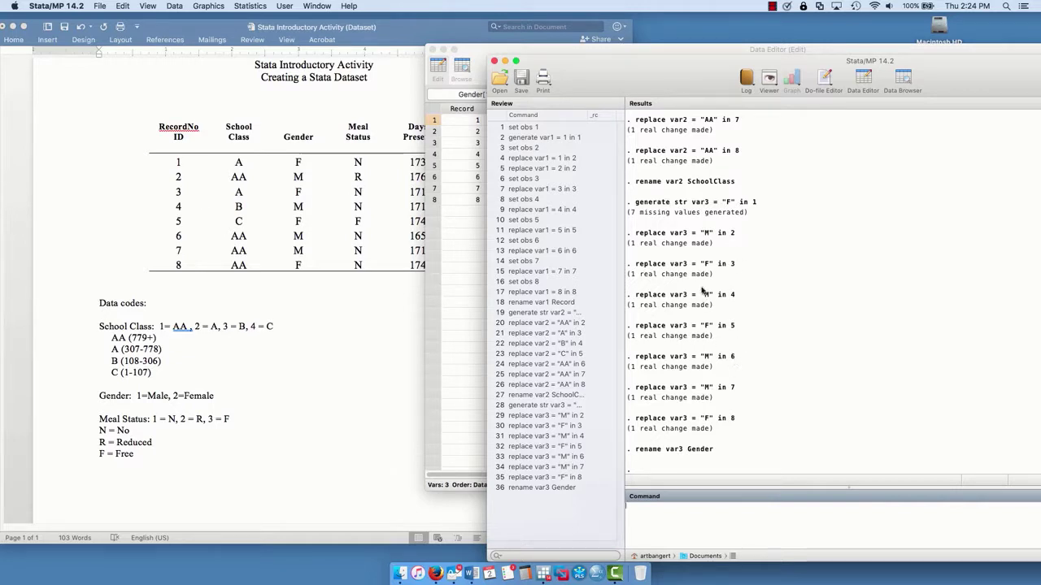
click(465, 326)
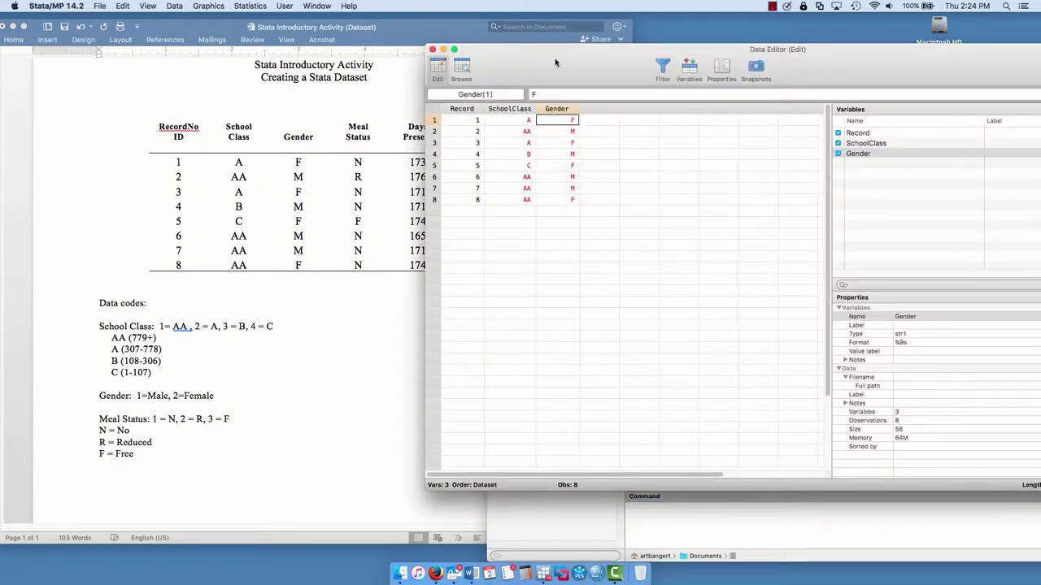
- Enter the days present 173, 176, 171, 171, 174, 165, 171 and 174 in the fourth column for records 1 to 8
click(626, 120)
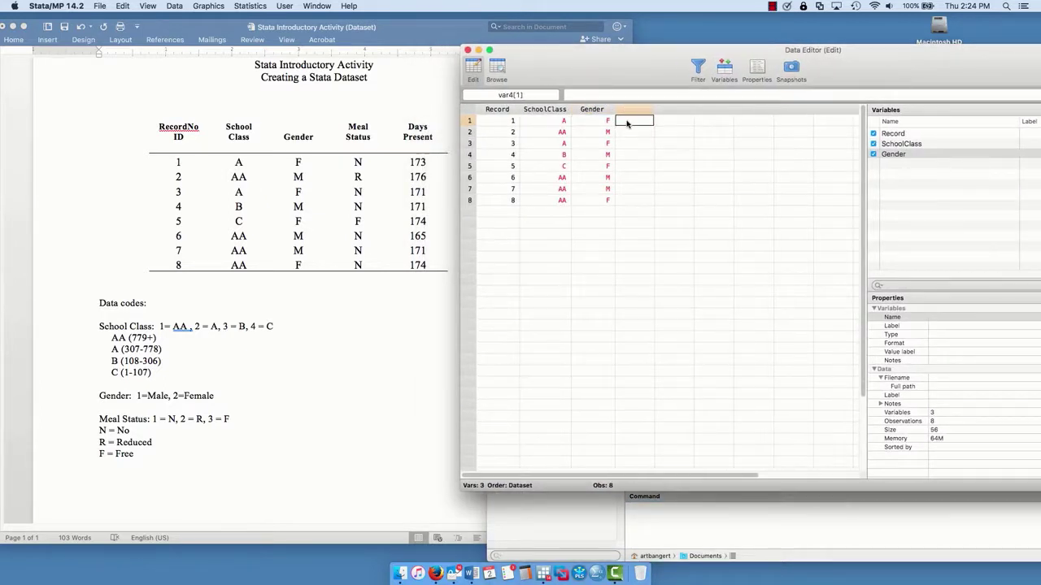
text(173)
click(628, 134)
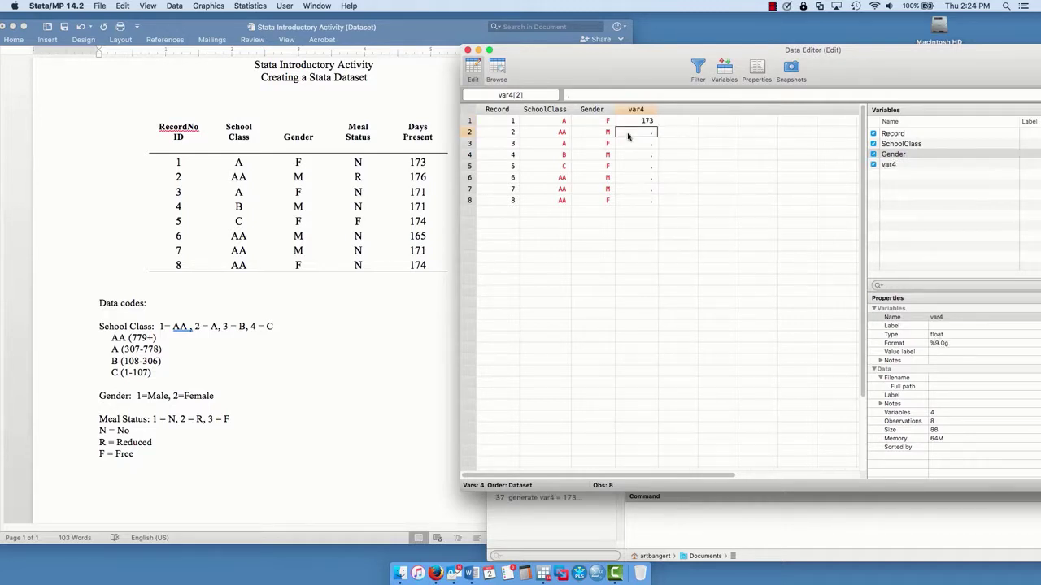
text(176)
click(633, 146)
text(171)
click(629, 157)
text(17)
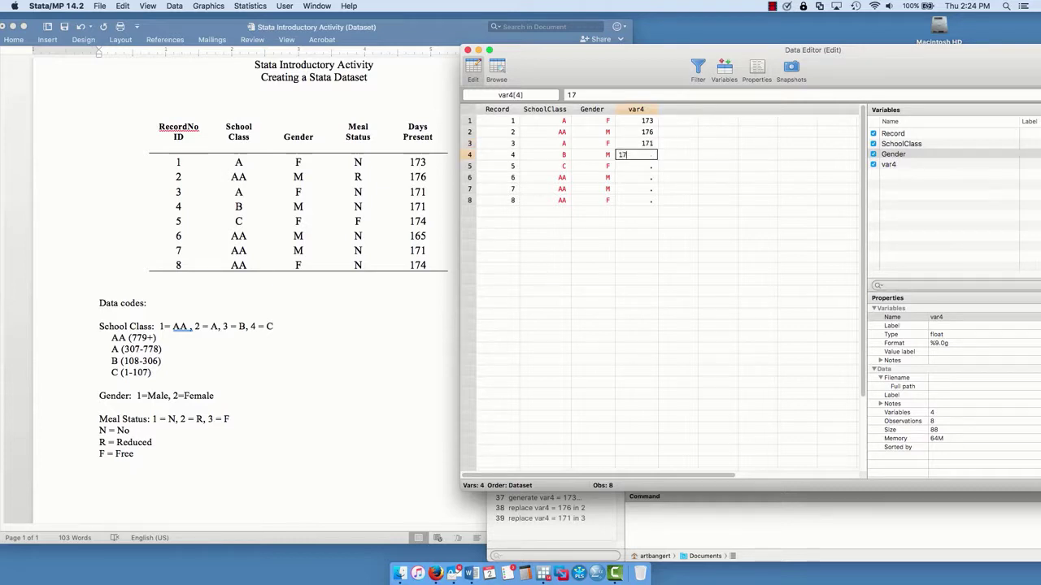
click(632, 170)
text(174)
click(637, 177)
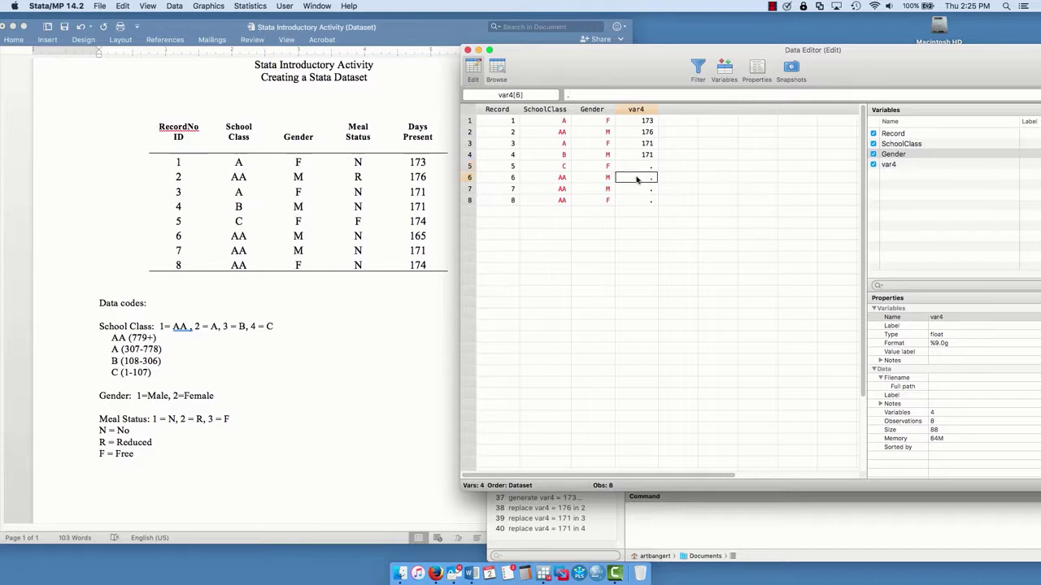
text(165)
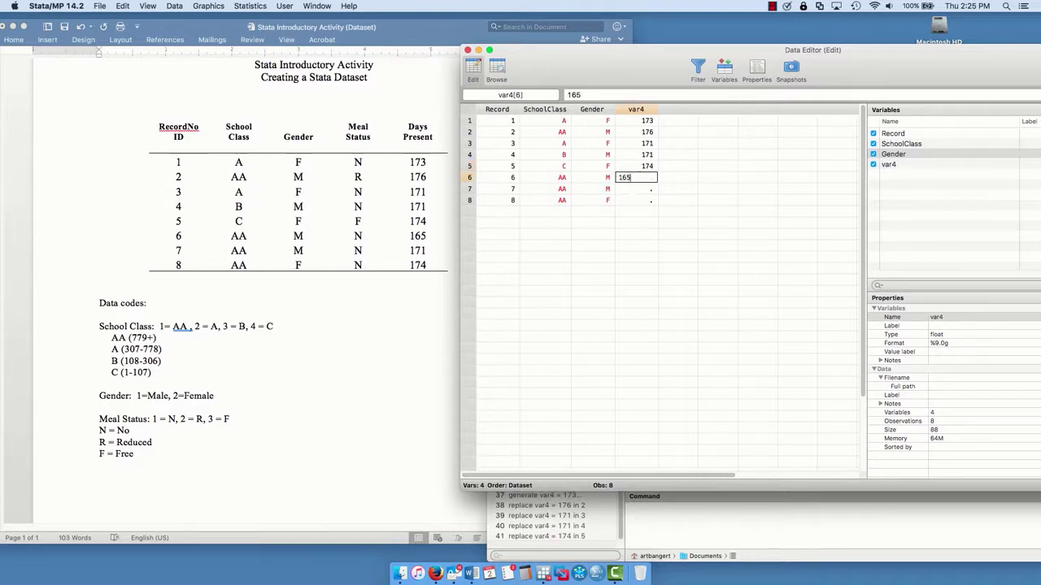
click(642, 188)
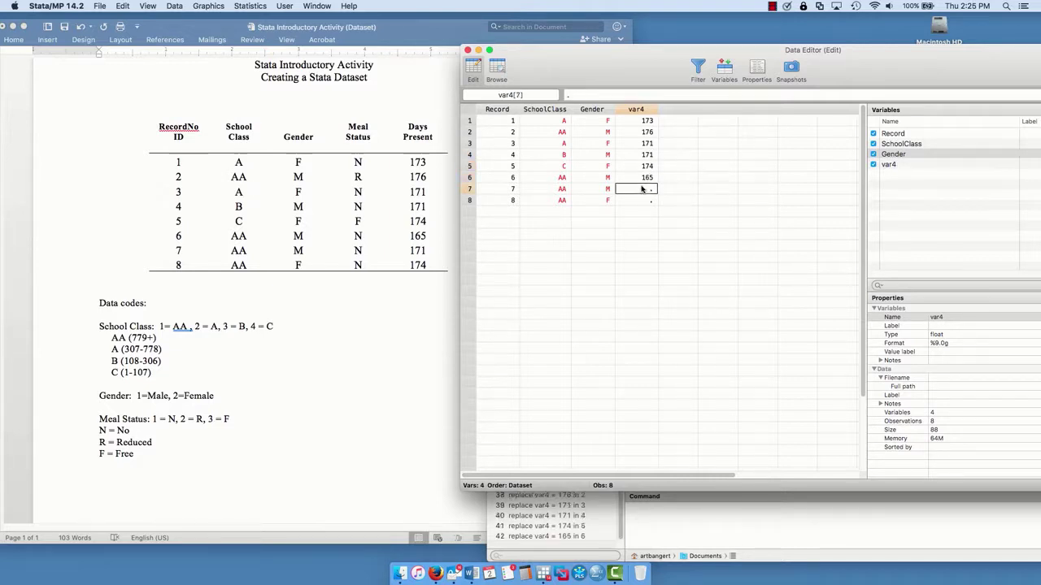
text(171)
click(642, 200)
text(174)
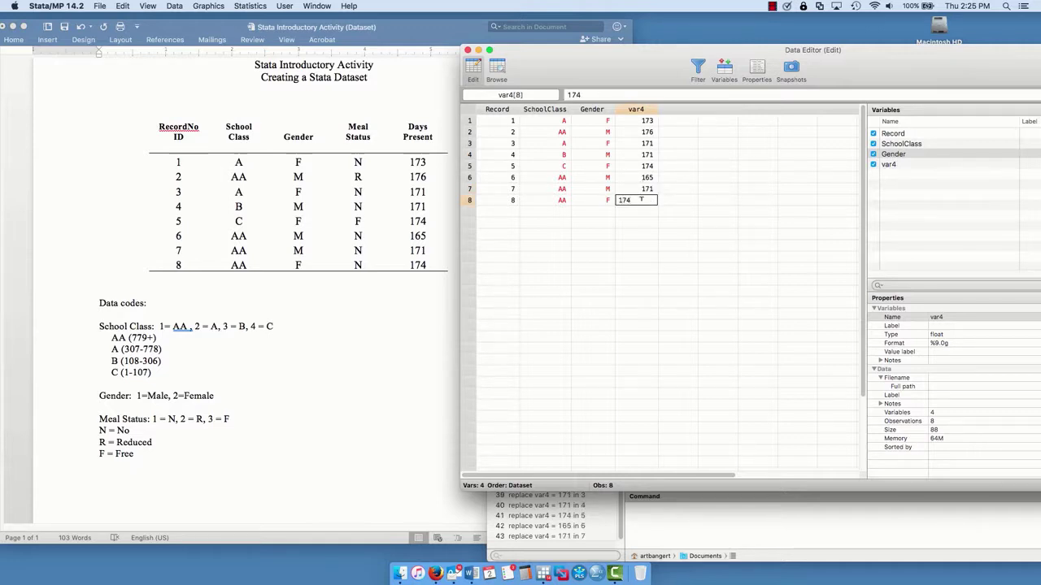
key(Return)
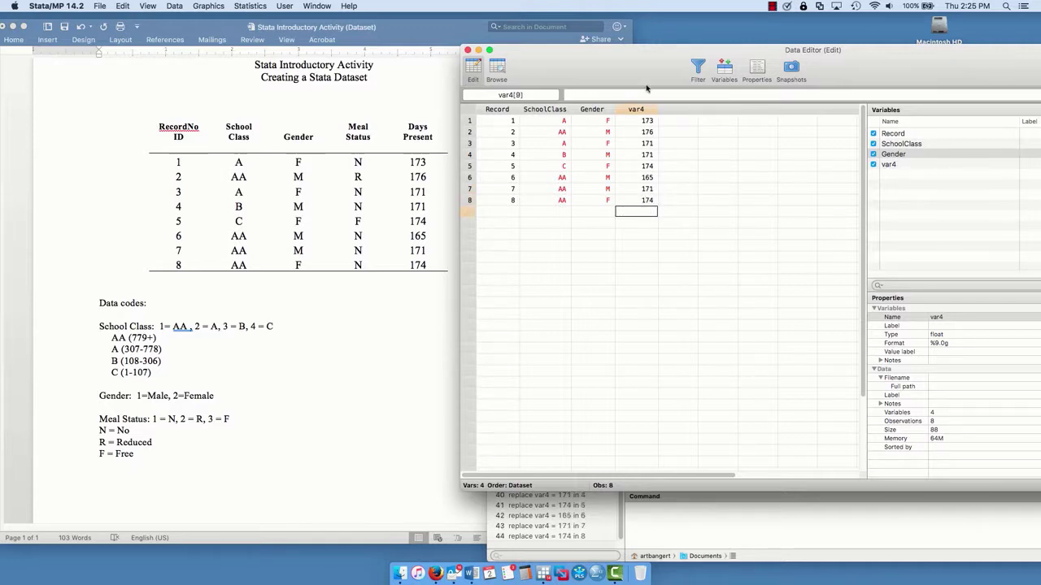
- Rename the fourth variable, var4, as Days_Present
drag(638, 80, 298, 65)
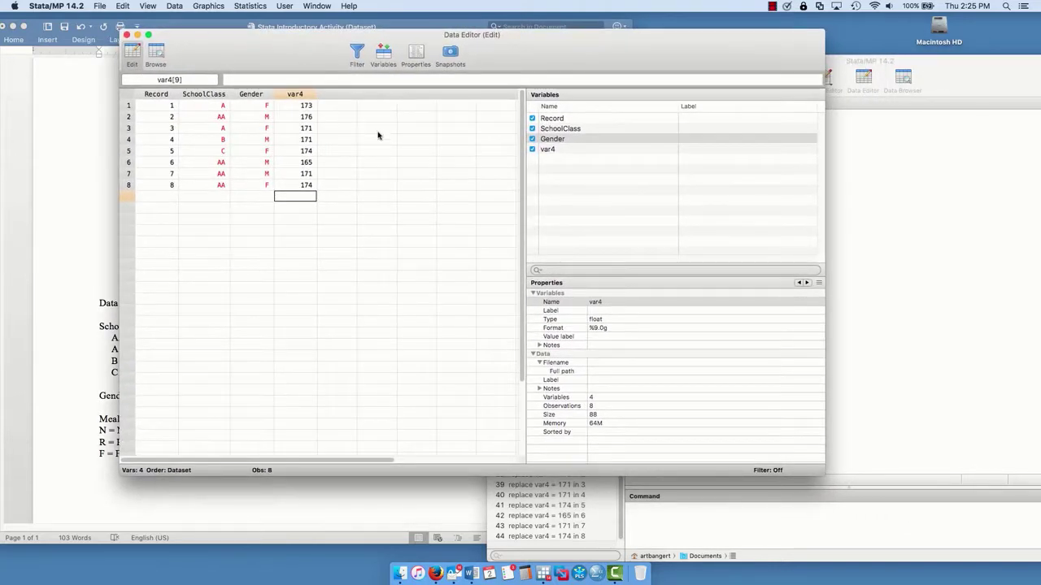
click(295, 94)
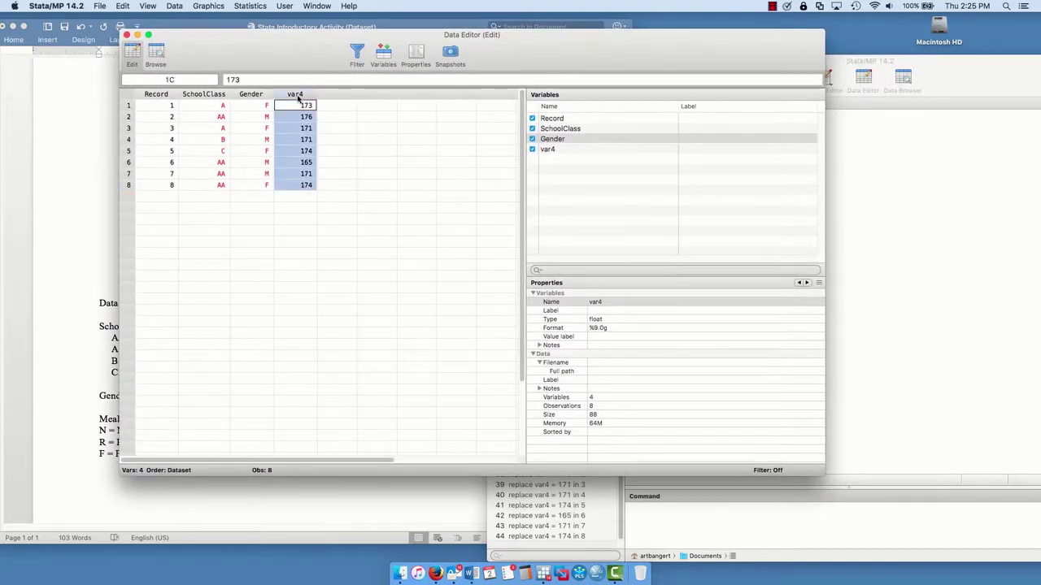
click(594, 302)
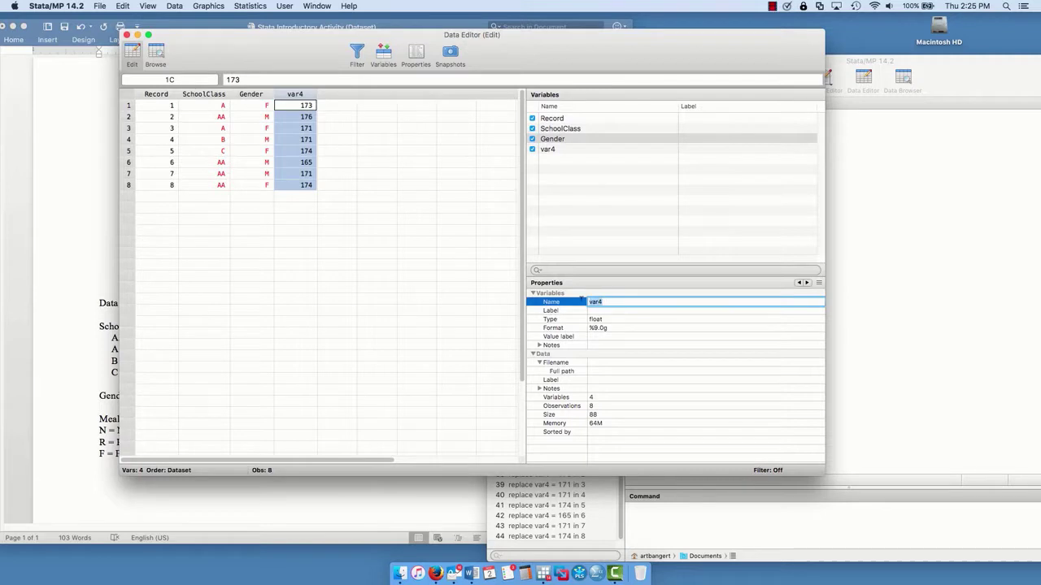
text(Days_Present)
click(547, 151)
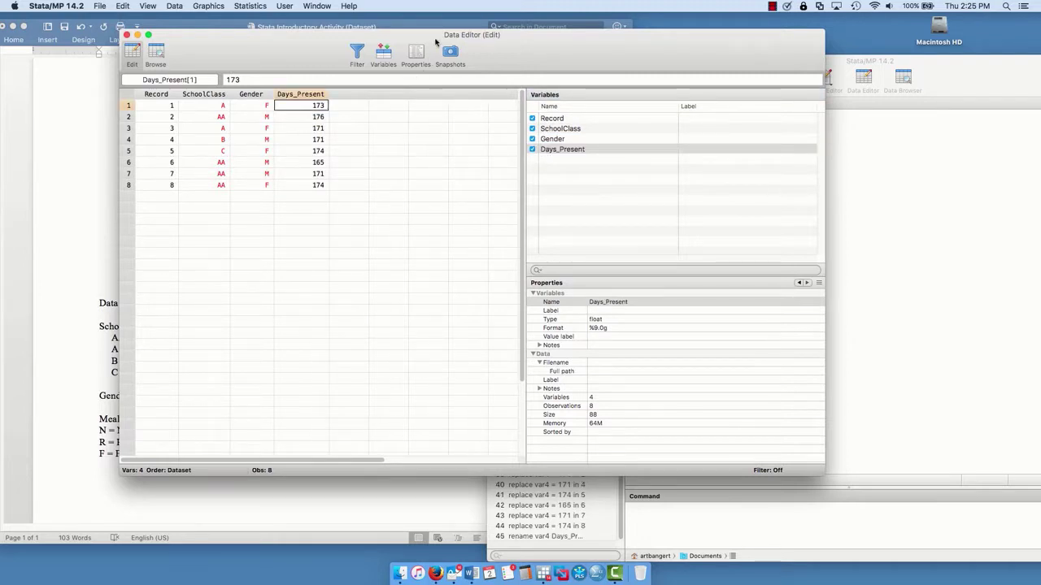
- Save the dataset to the Desktop as Introductory Activity 1 in Stata Data (*.dta) format
drag(305, 53, 336, 55)
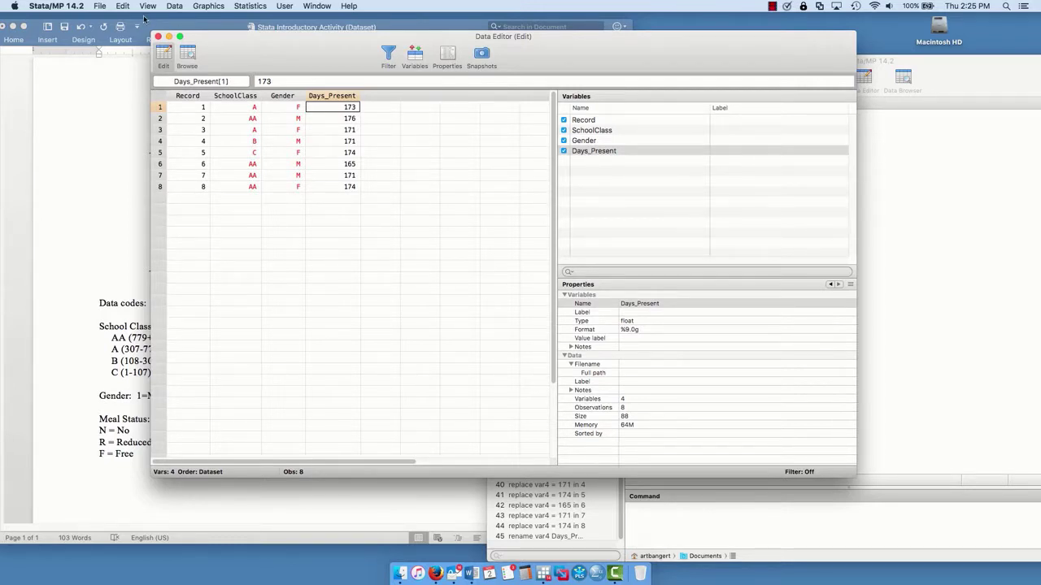
click(102, 6)
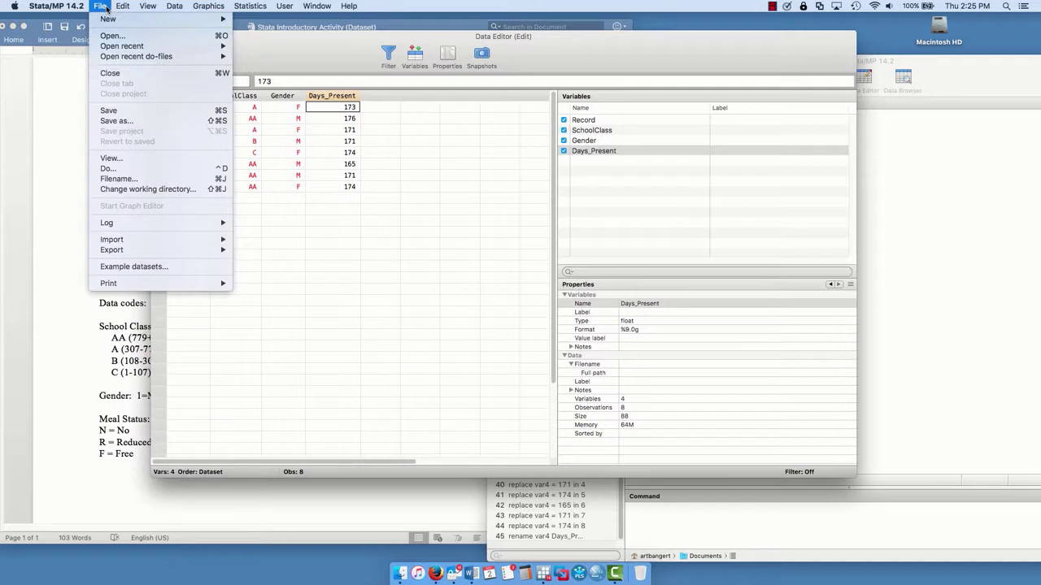
click(115, 122)
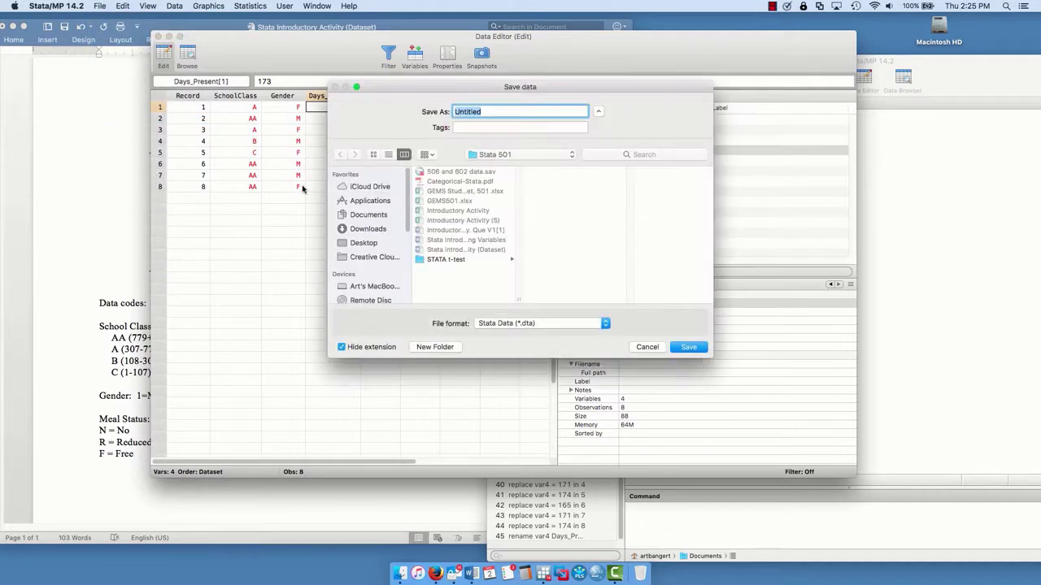
text(Dataset1)
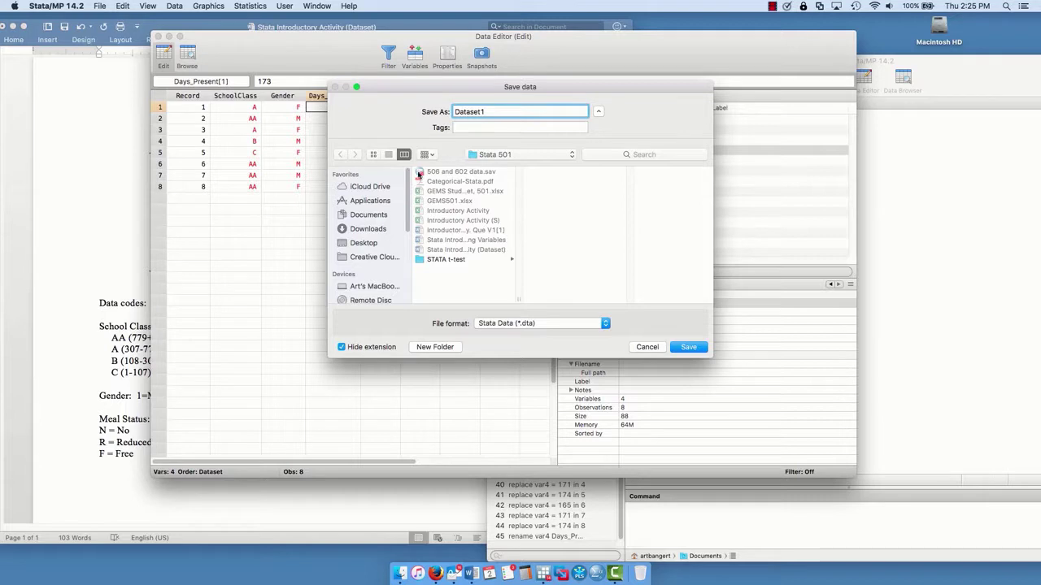
drag(488, 111, 457, 112)
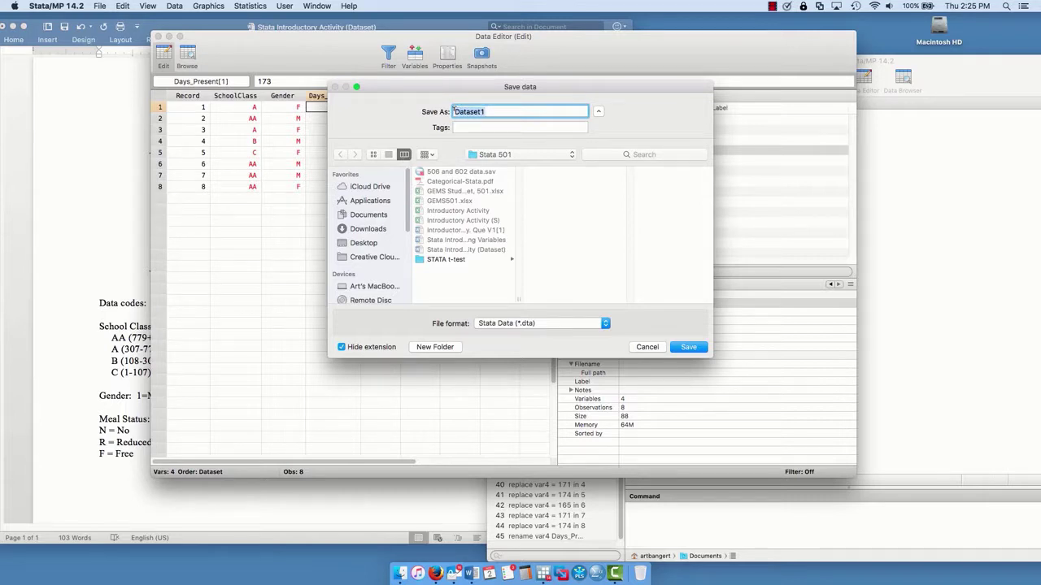
text(Introdu)
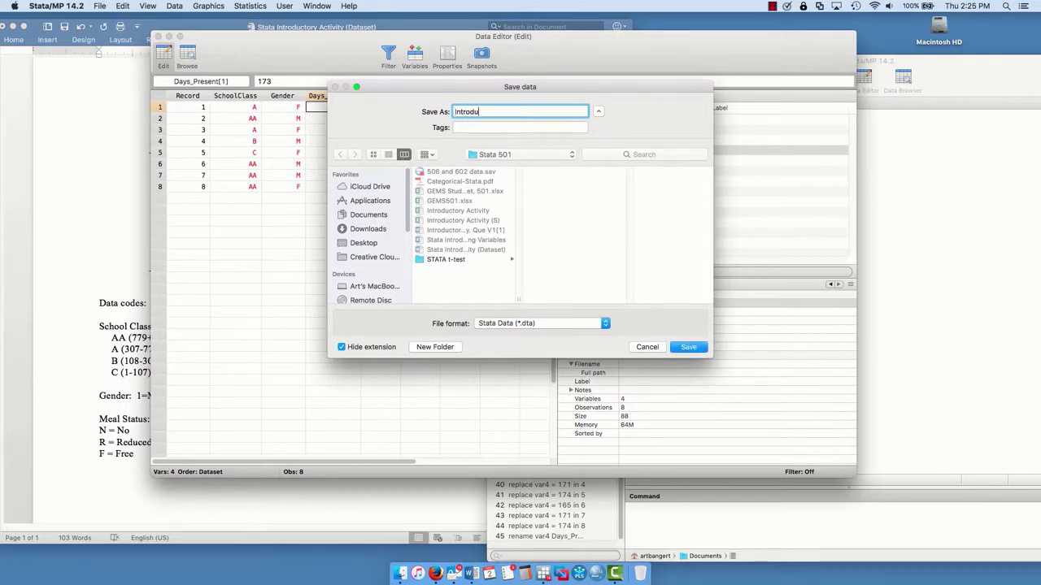
text(ctory Activity 1)
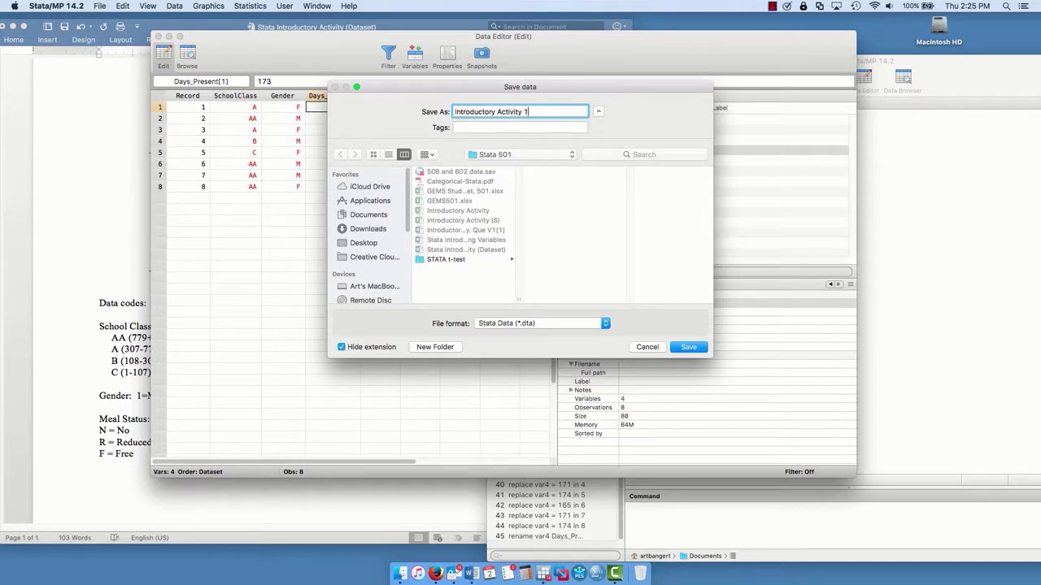
click(478, 154)
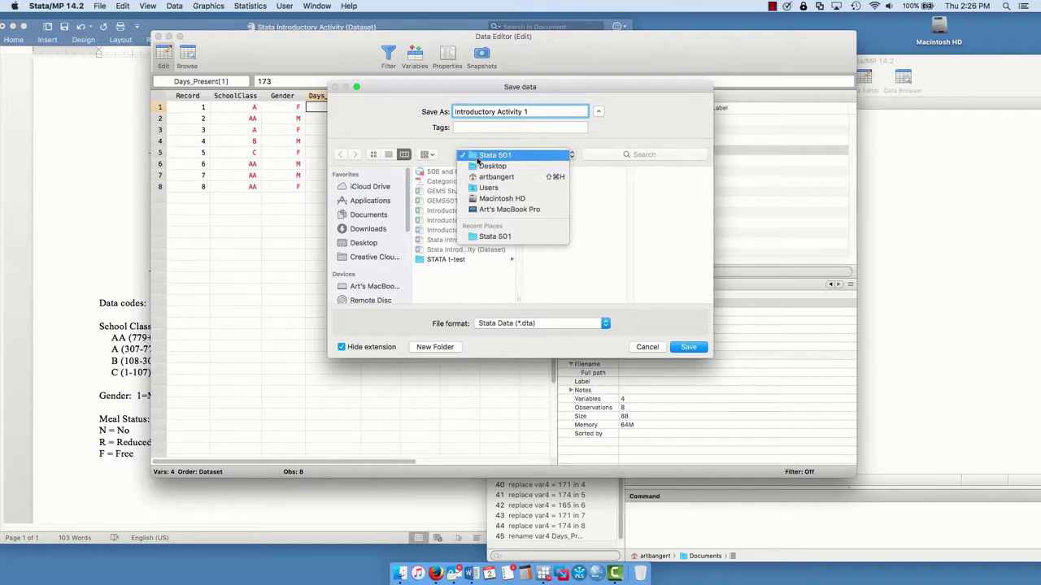
click(479, 165)
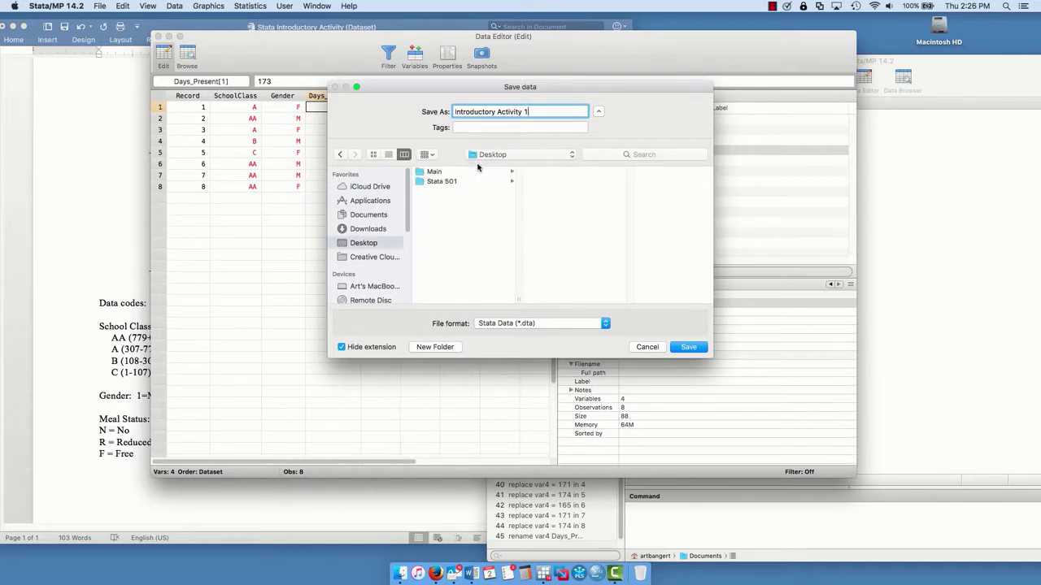
click(688, 348)
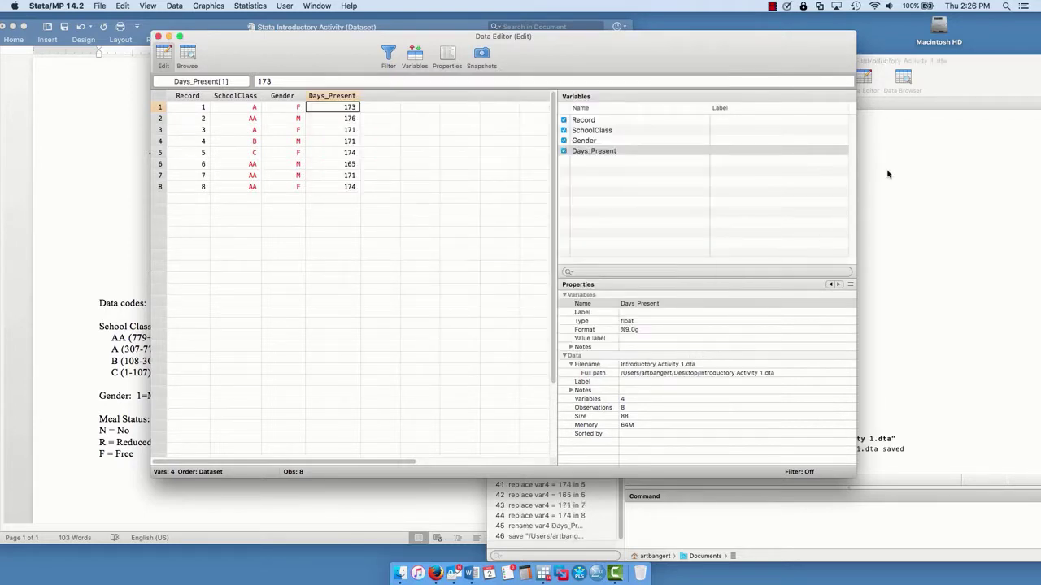
- Uncover the desktop and move the saved Introductory Activity 1.dta file to a free spot below the Stata 501 folder
click(927, 74)
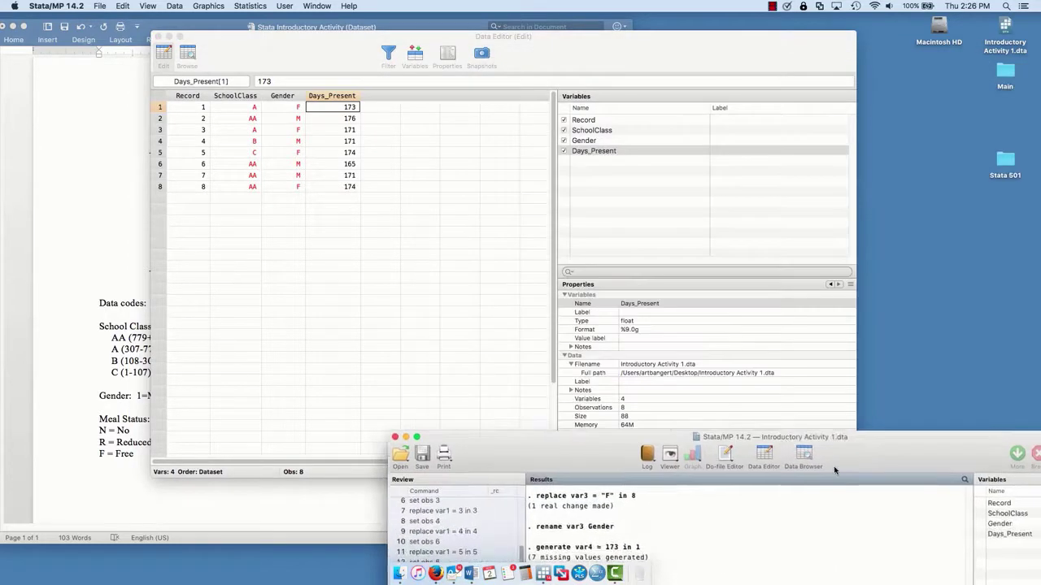
drag(1001, 33, 909, 250)
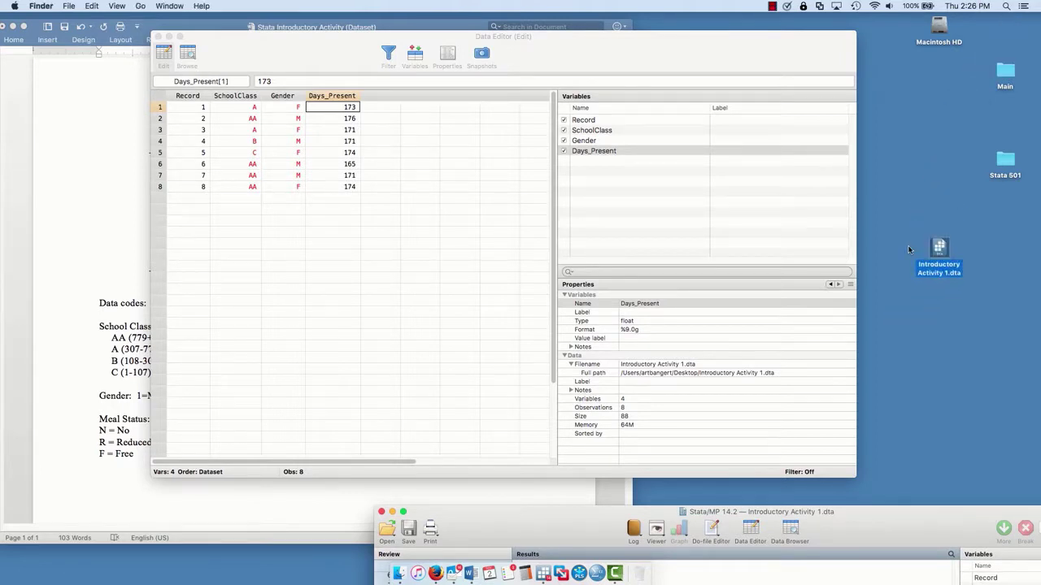
click(941, 300)
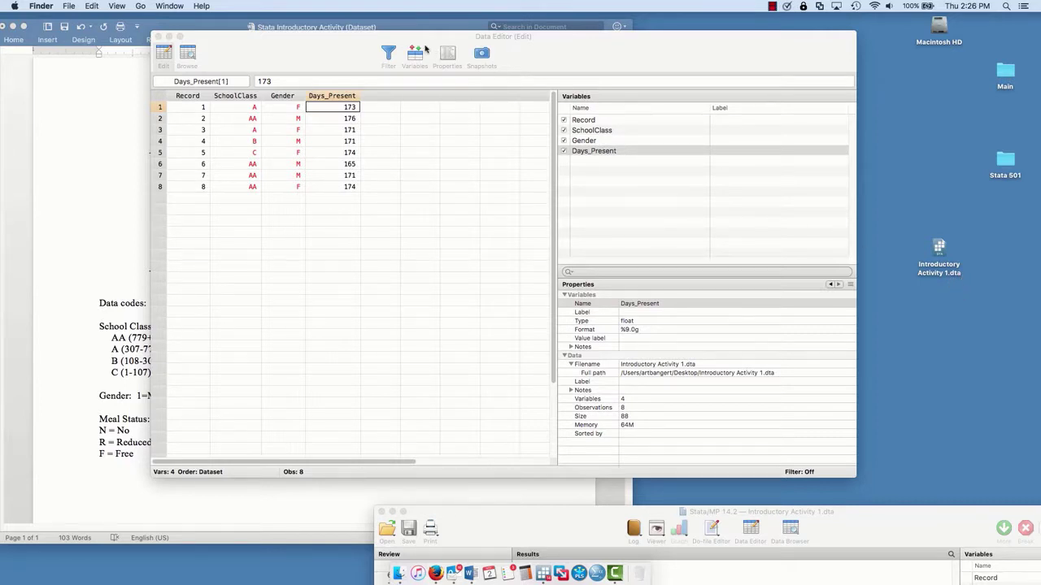
drag(354, 49, 544, 34)
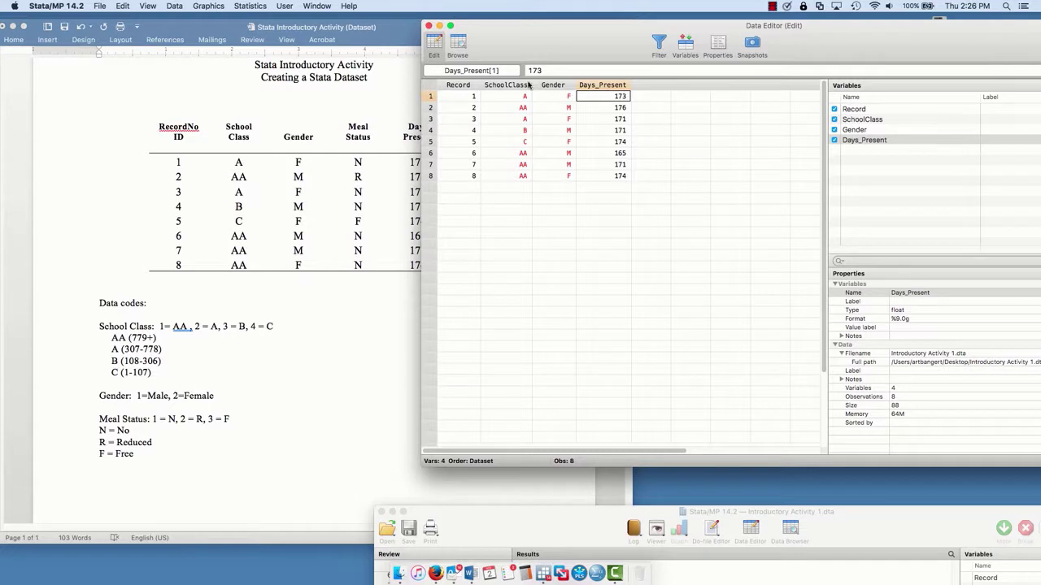
drag(518, 35, 483, 30)
click(175, 7)
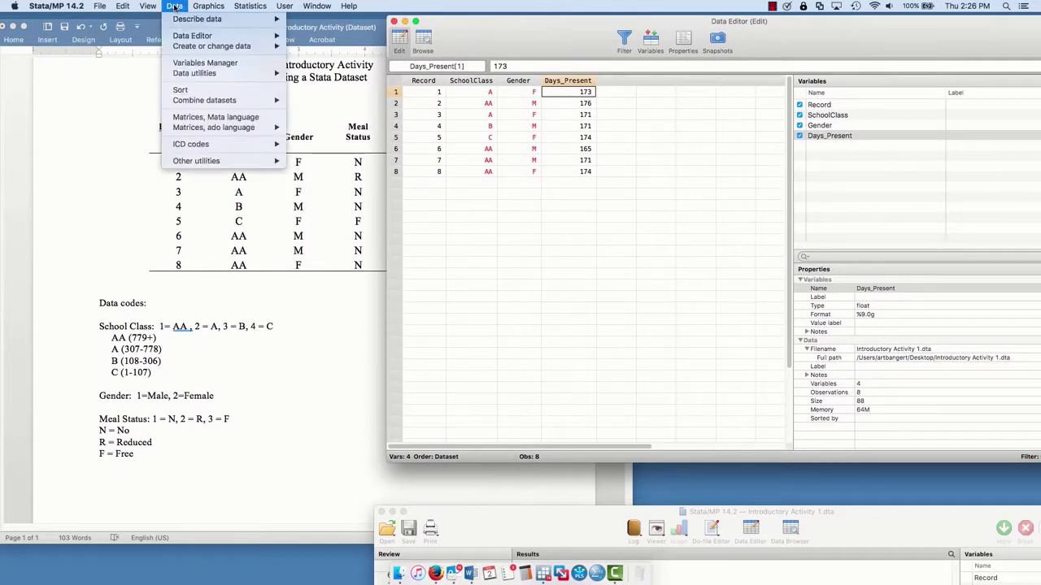
mouse_move(181, 36)
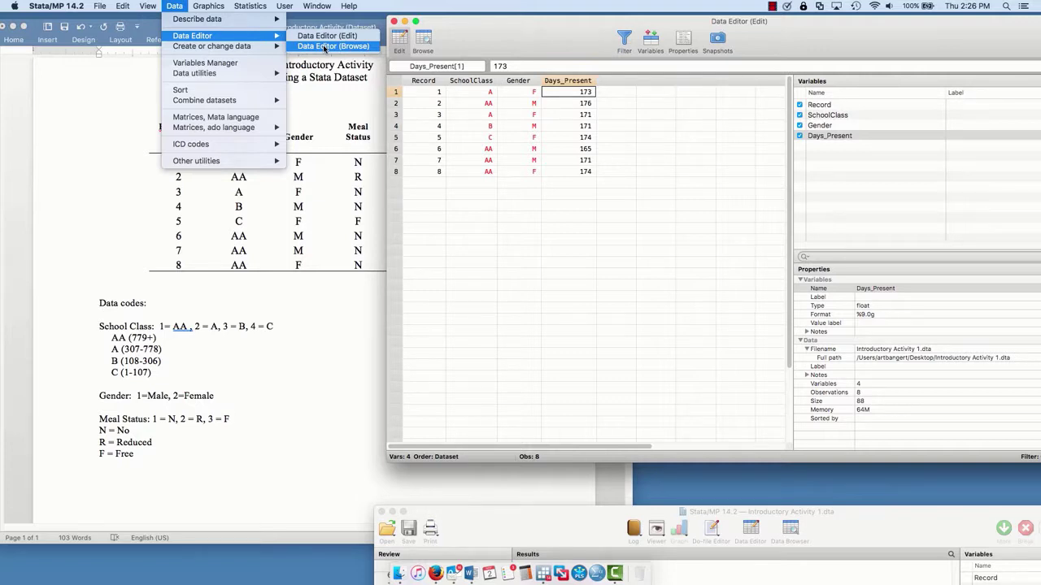
click(478, 52)
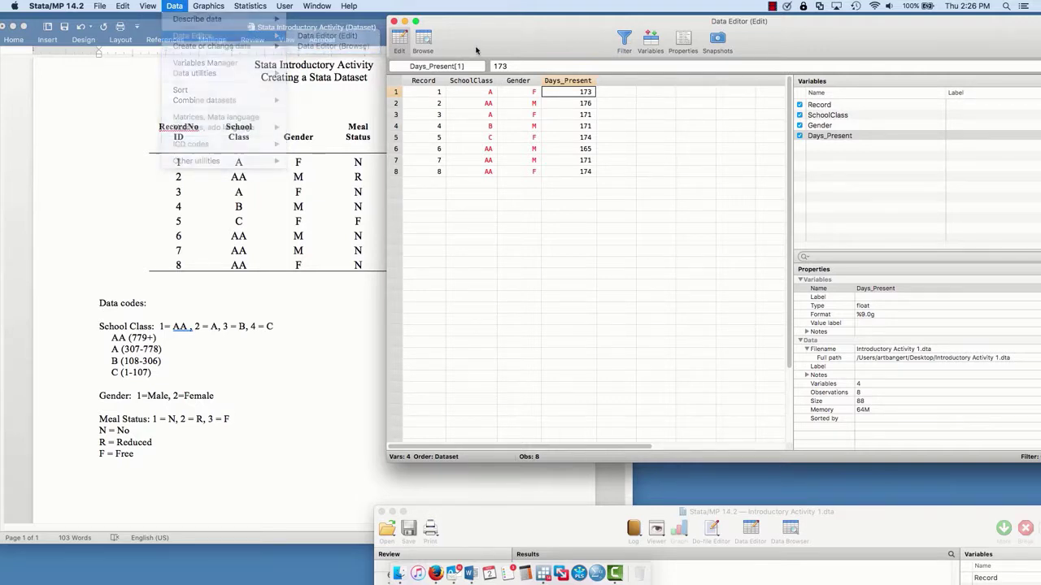
- Bring up the main Stata window and run the clear command to remove the dataset from memory
drag(600, 514, 556, 127)
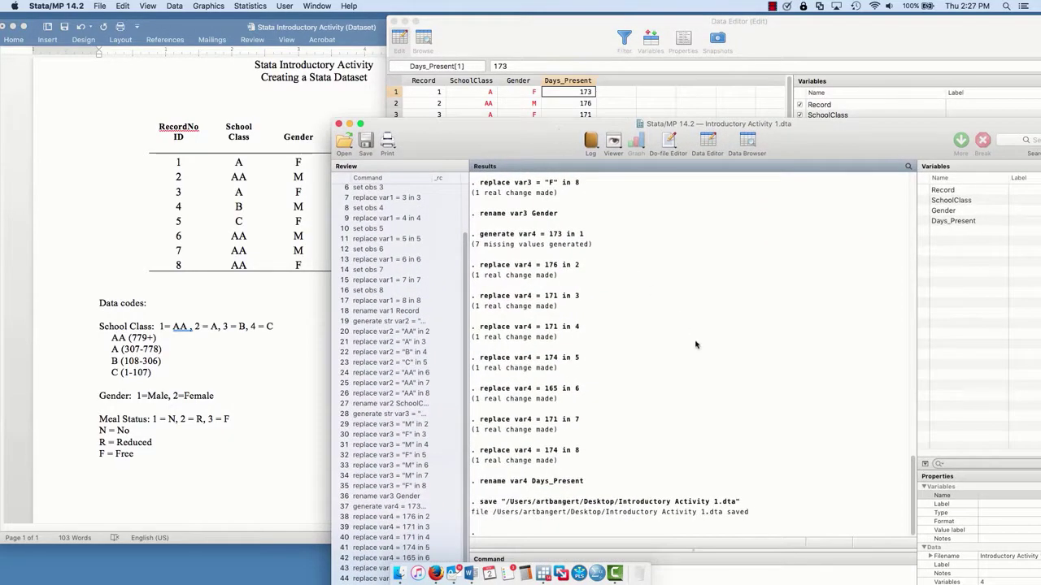
drag(465, 135, 434, 30)
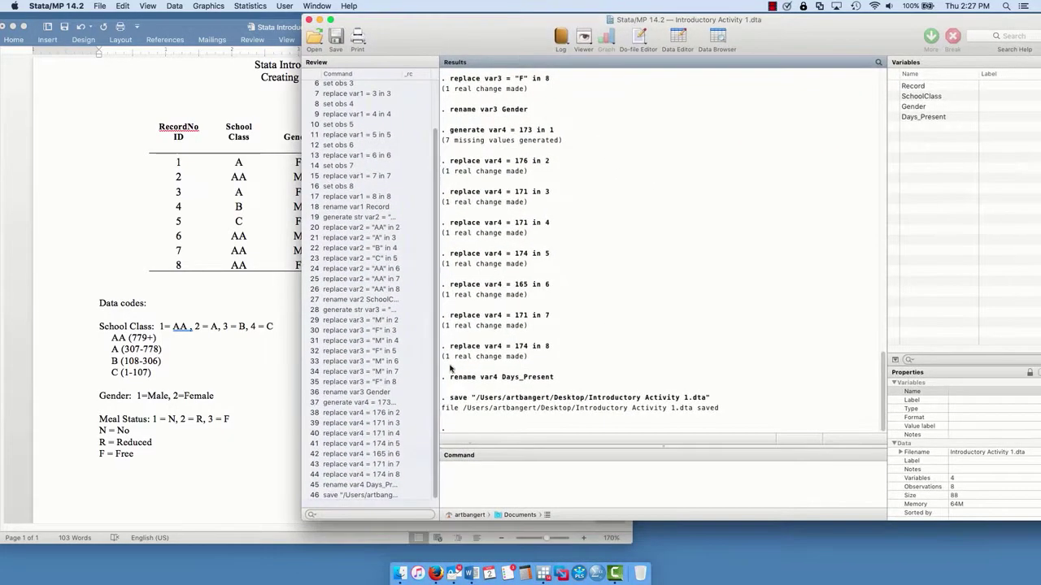
click(467, 470)
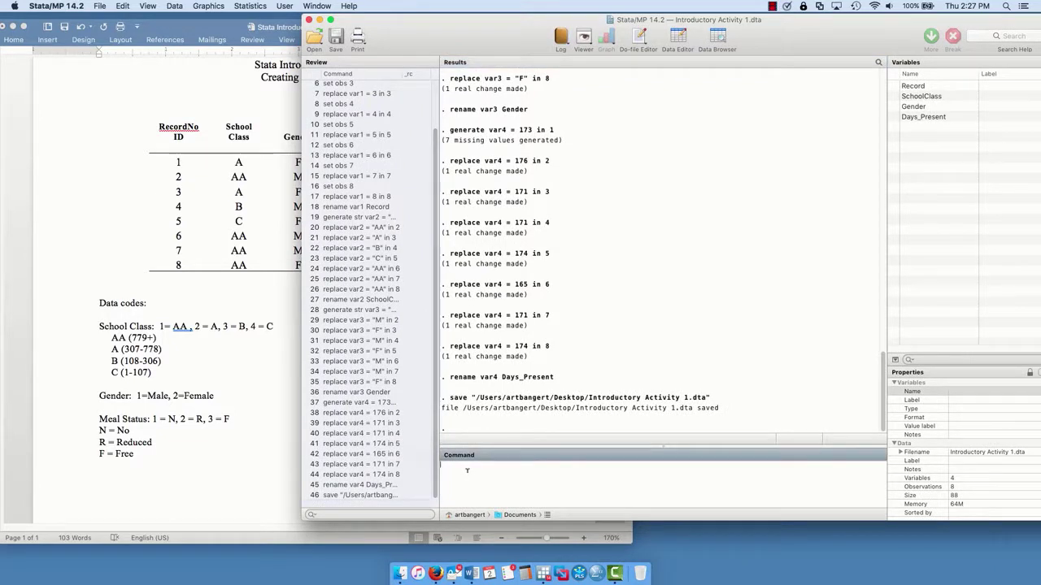
text(clear)
key(Return)
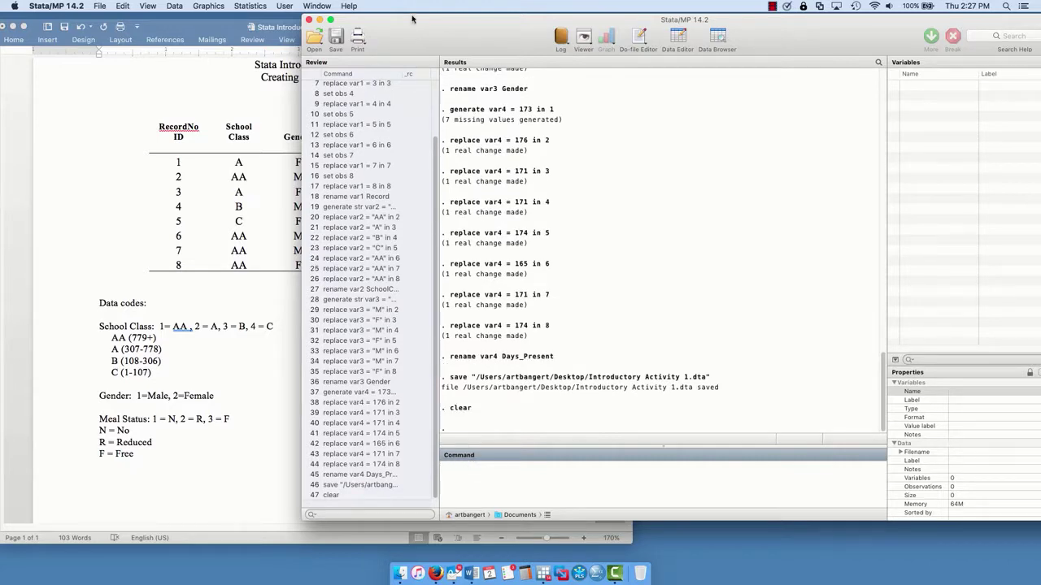
- Examine the cleared Data Editor and the command log, repositioning both windows to uncover the desktop
drag(411, 19, 410, 228)
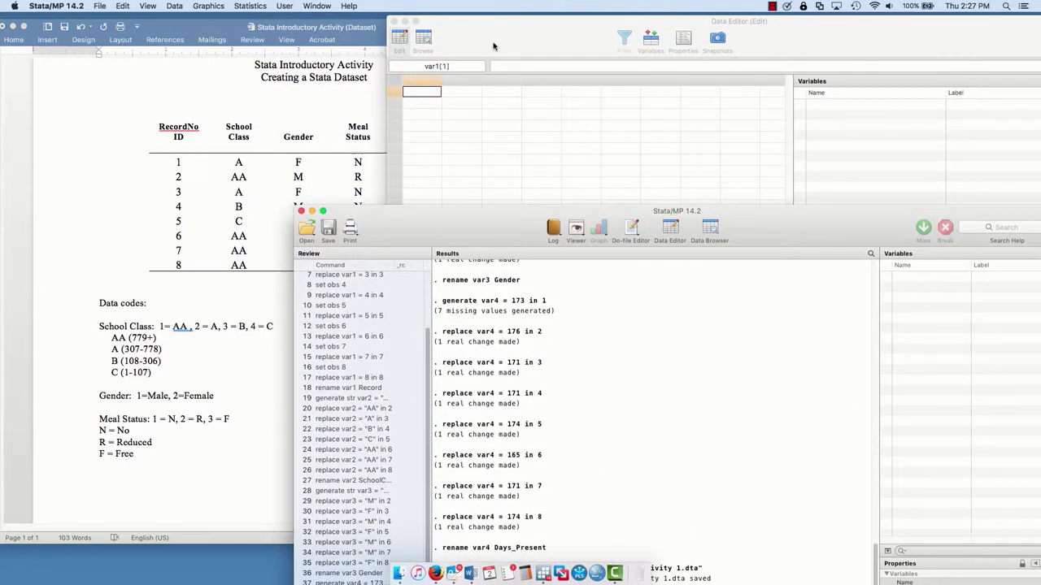
drag(492, 44, 342, 43)
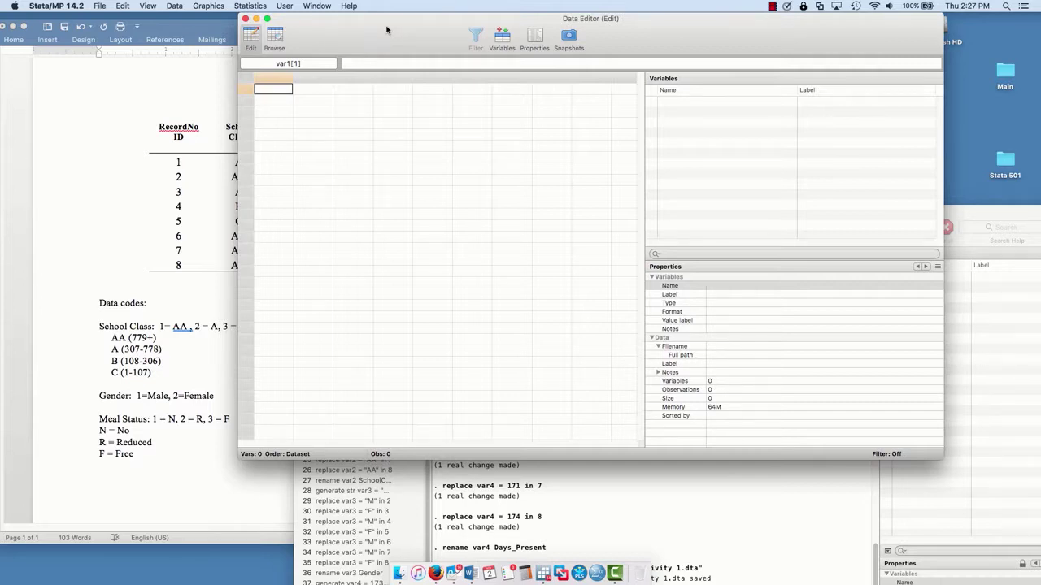
click(626, 553)
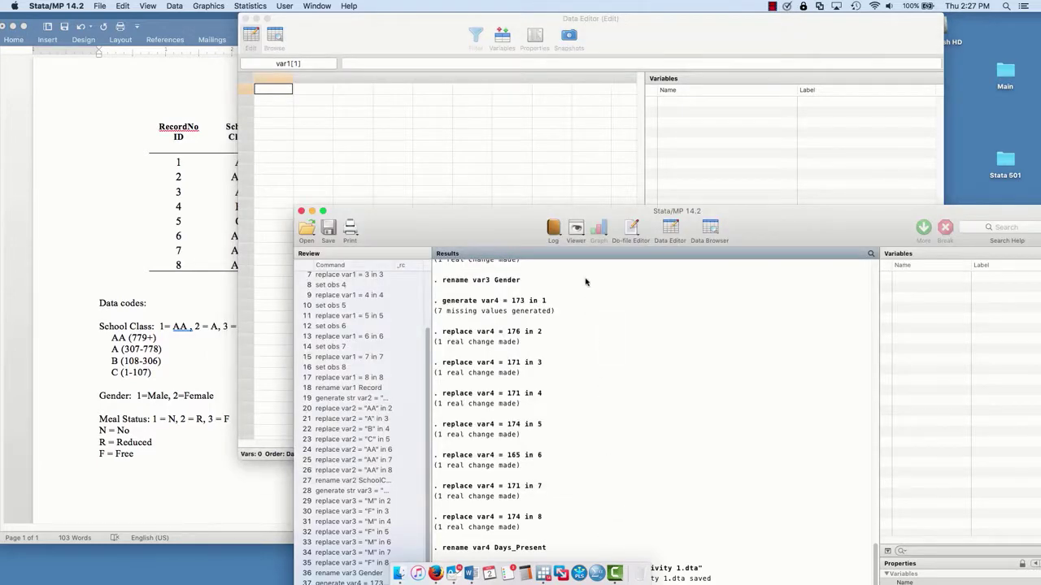
drag(515, 222, 513, 90)
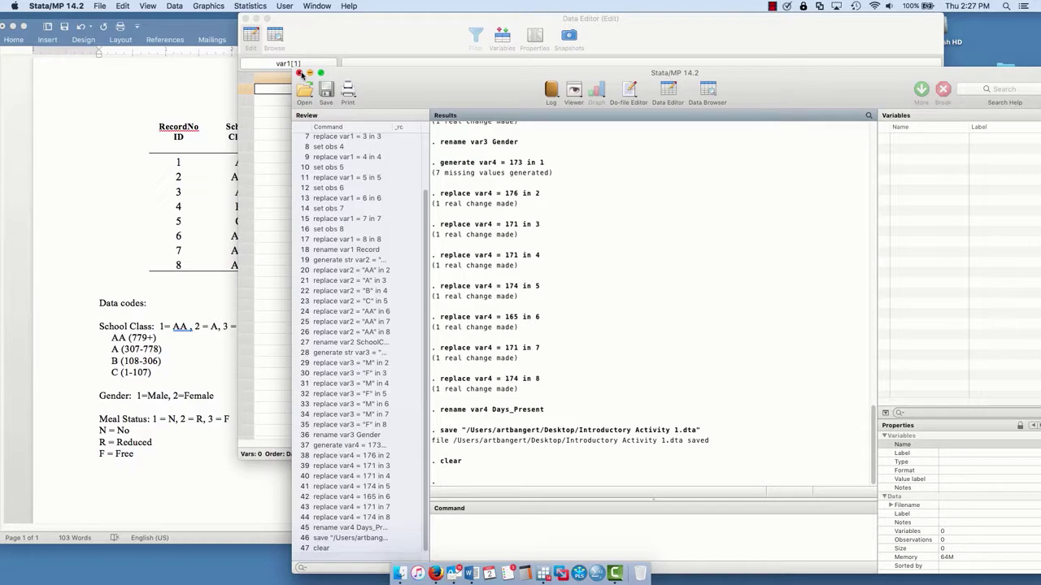
click(275, 119)
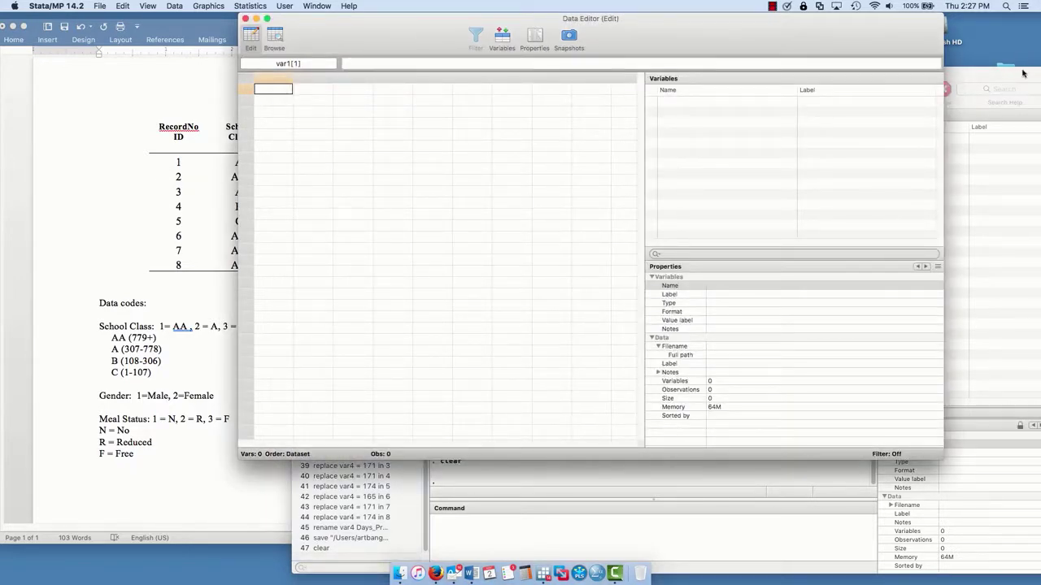
drag(1018, 75, 930, 288)
drag(911, 39, 778, 42)
drag(944, 250, 877, 75)
drag(675, 50, 781, 52)
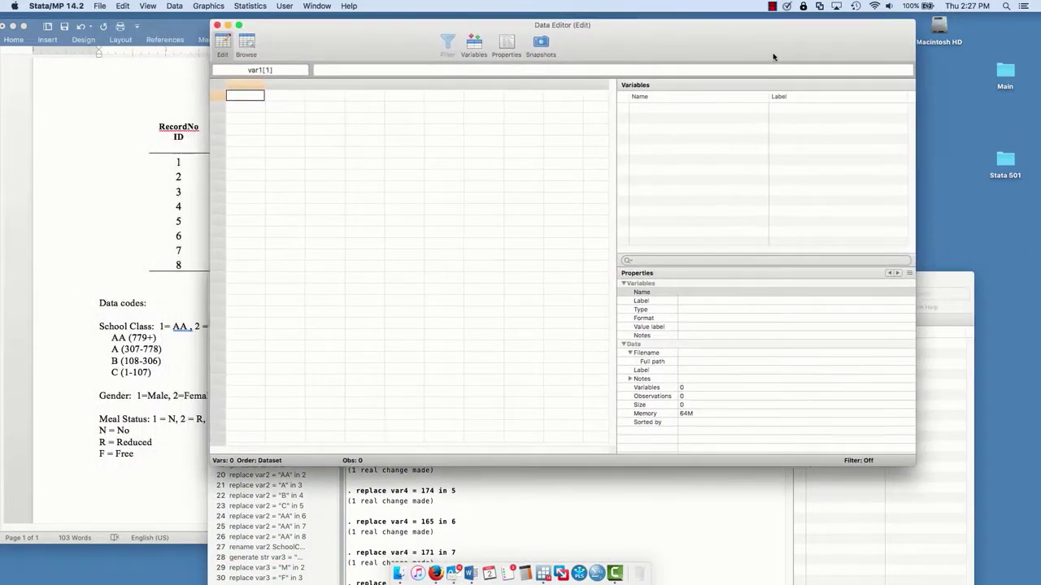
drag(327, 50, 322, 67)
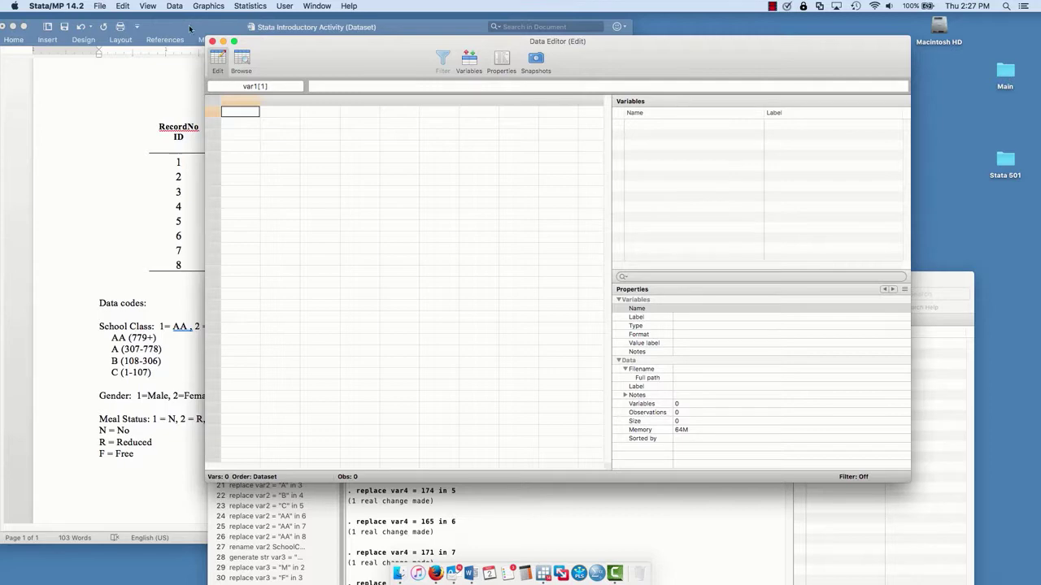
- Switch to Word and close the Stata Introductory Activity (Dataset) document, saving its changes
drag(189, 29, 497, 324)
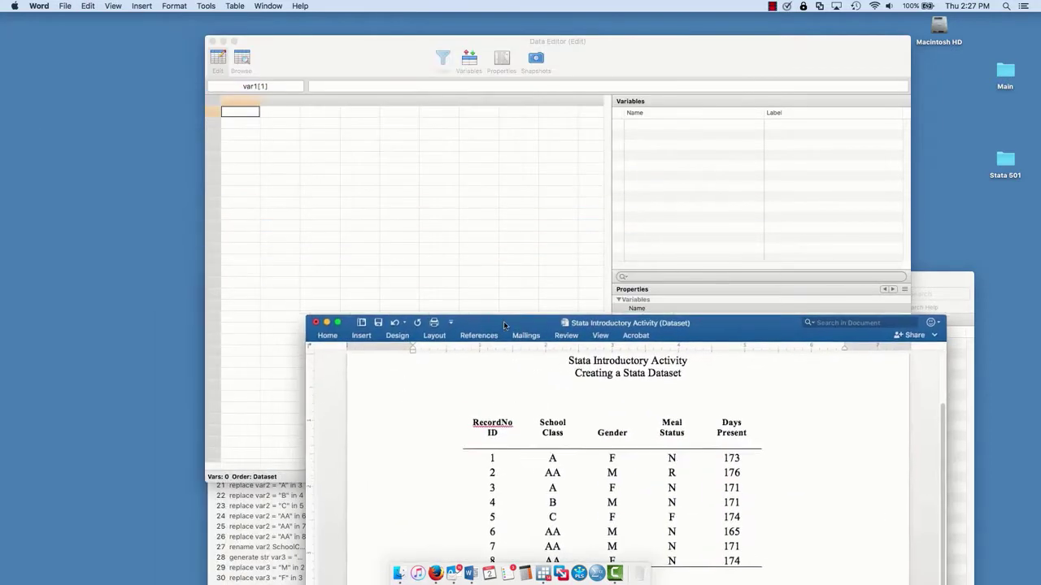
click(317, 323)
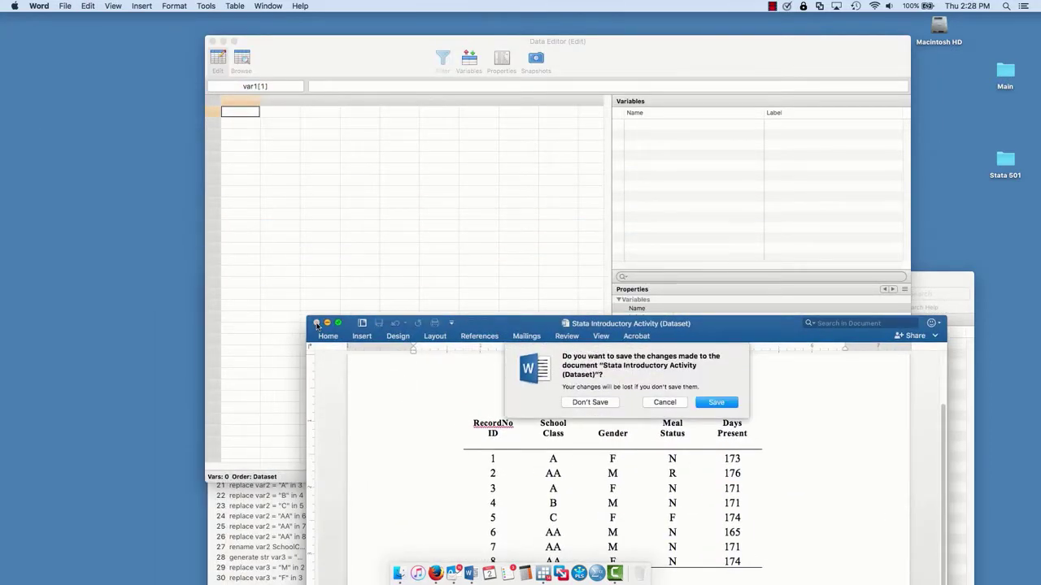
click(704, 404)
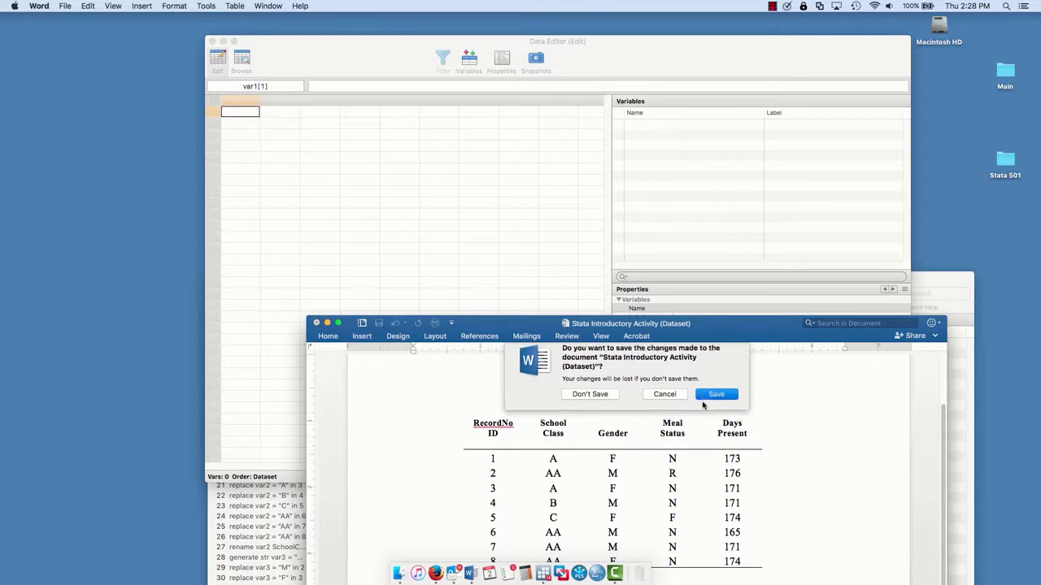
click(705, 402)
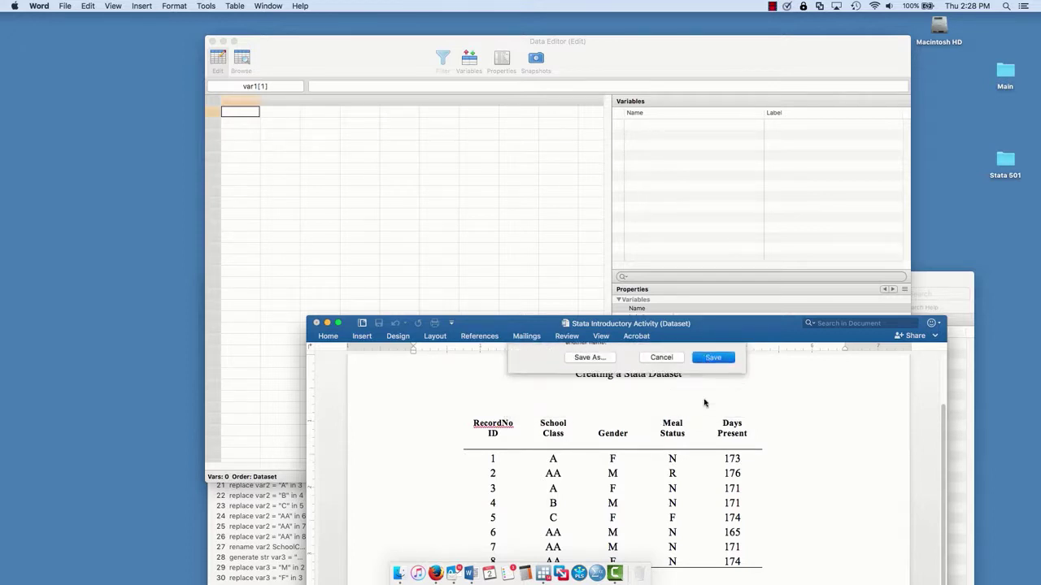
- Rearrange the Data Editor and main Stata window so the Introductory Activity 1.dta file on the desktop stays uncovered
drag(365, 47, 298, 32)
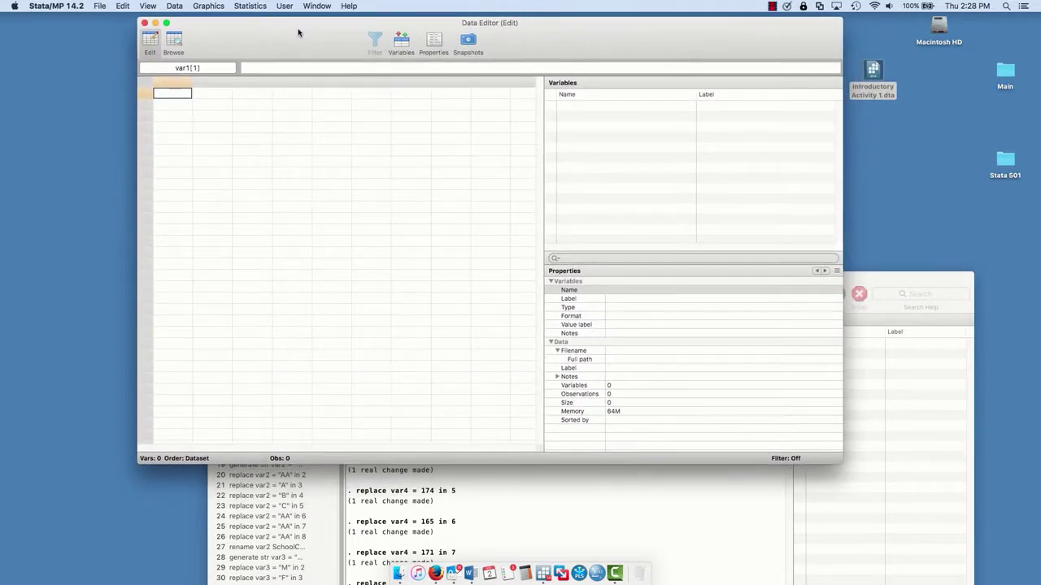
drag(671, 49, 574, 68)
drag(782, 293, 783, 471)
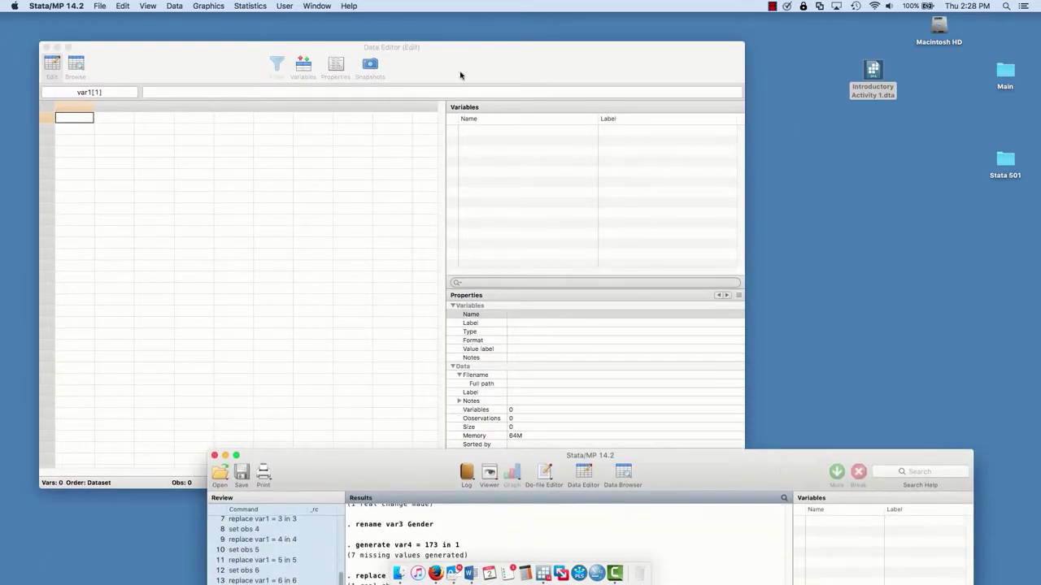
drag(453, 51, 480, 32)
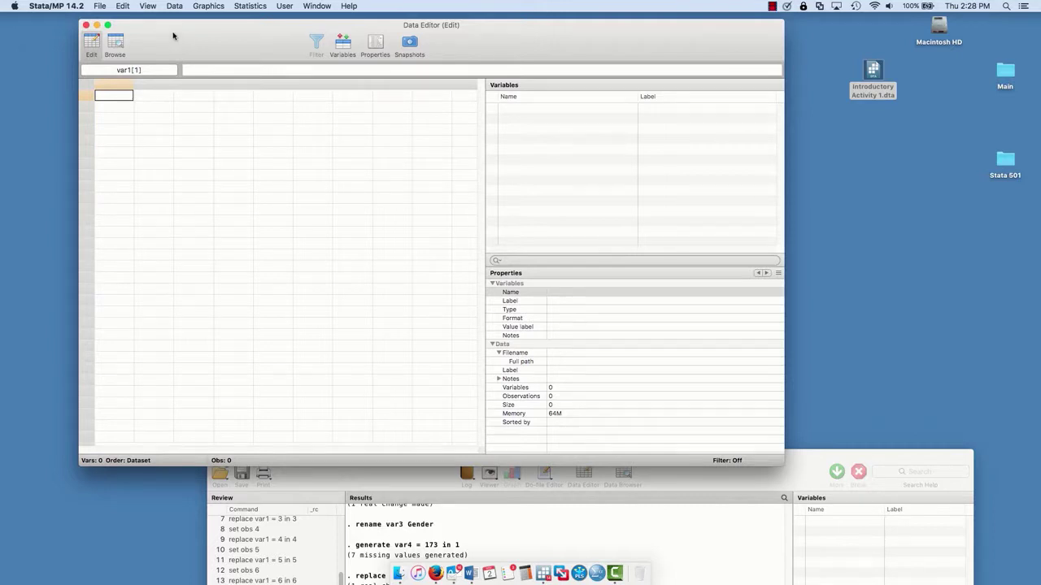
- Import Sheet1 of the Excel file Introductory Activity (S) from the Stata 501 folder, treating the first row as variable names
click(102, 7)
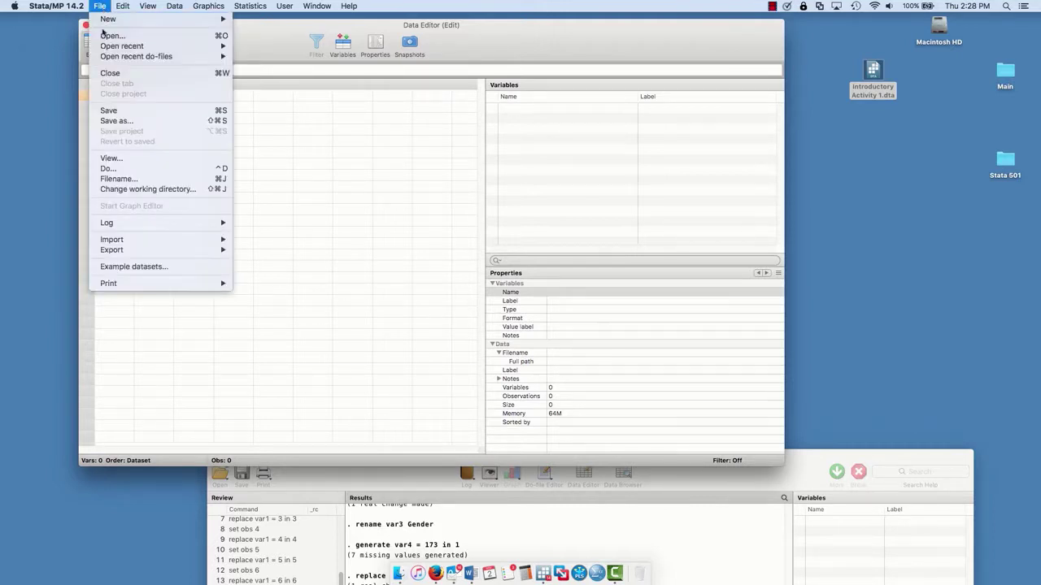
mouse_move(114, 241)
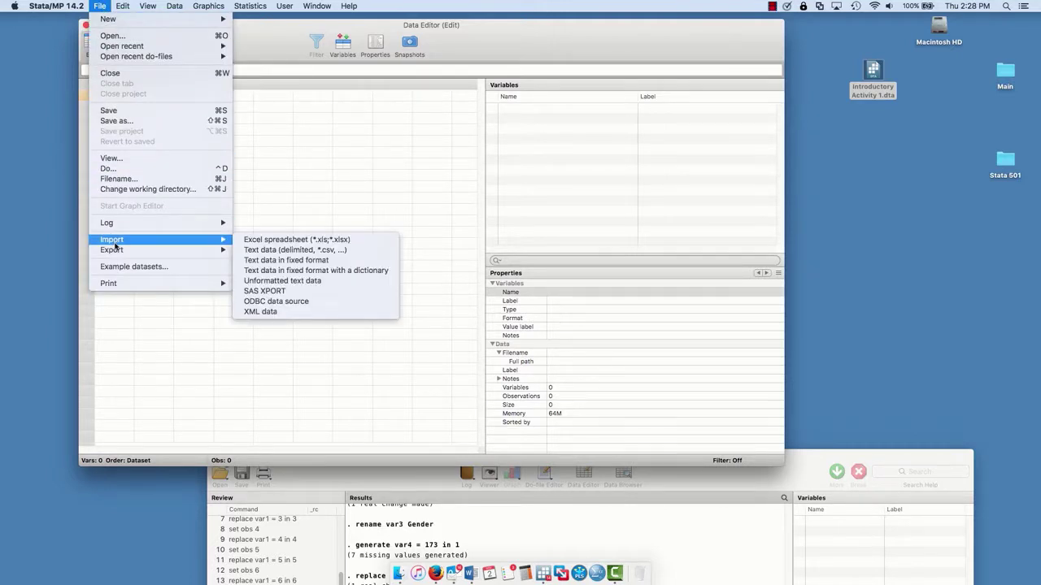
click(269, 242)
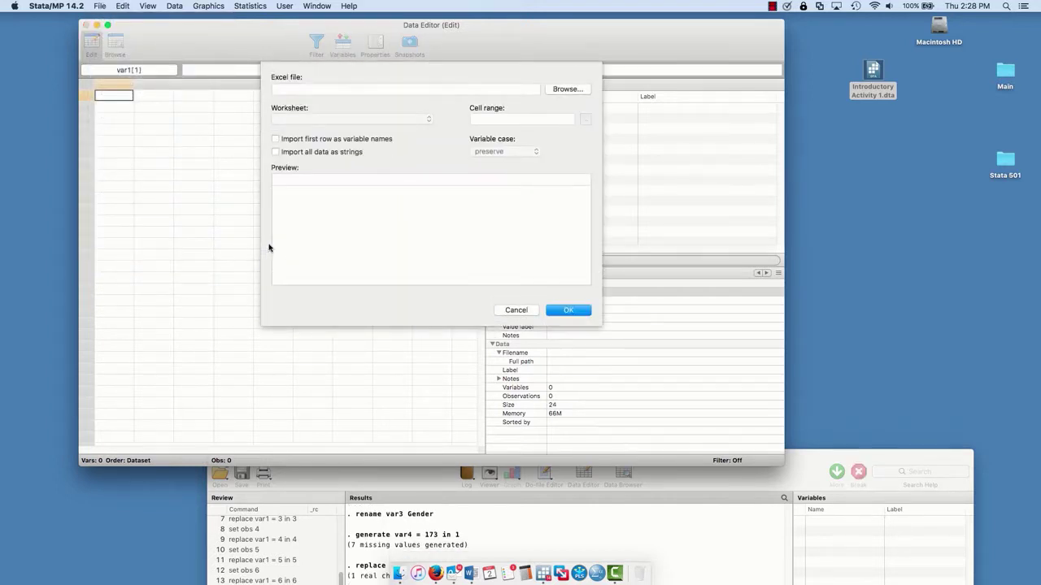
click(562, 91)
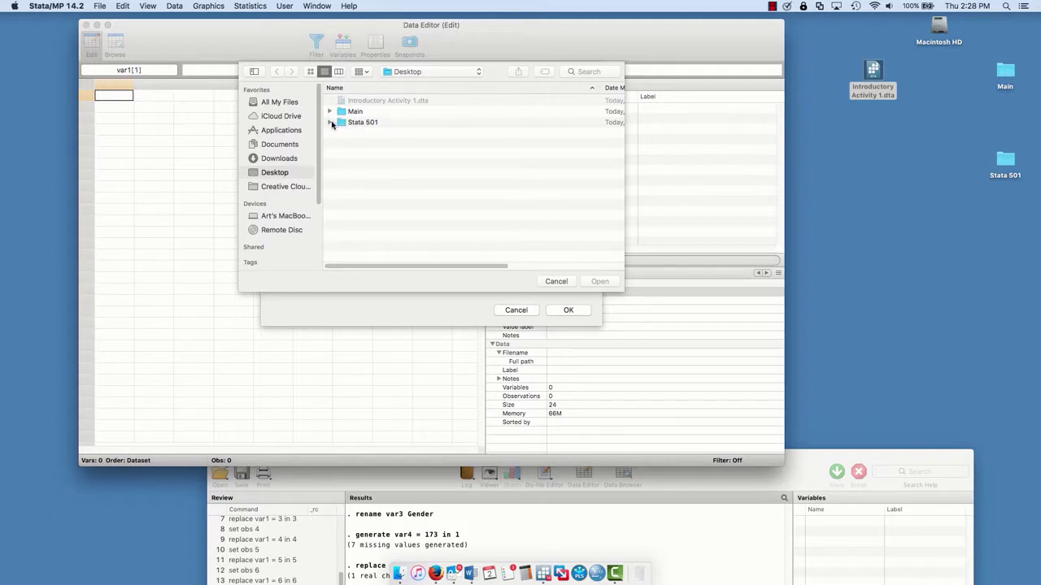
click(330, 122)
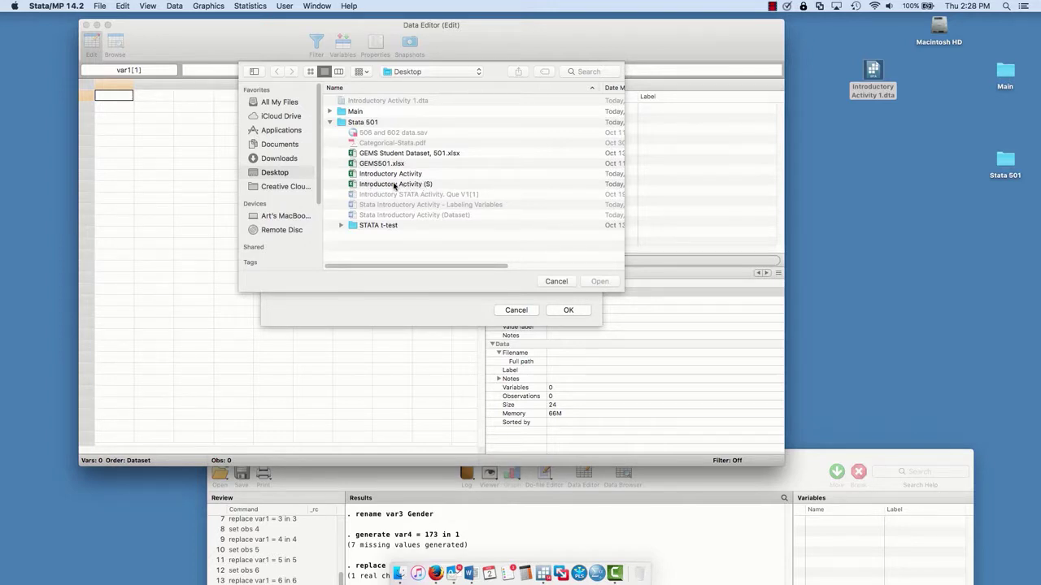
click(394, 184)
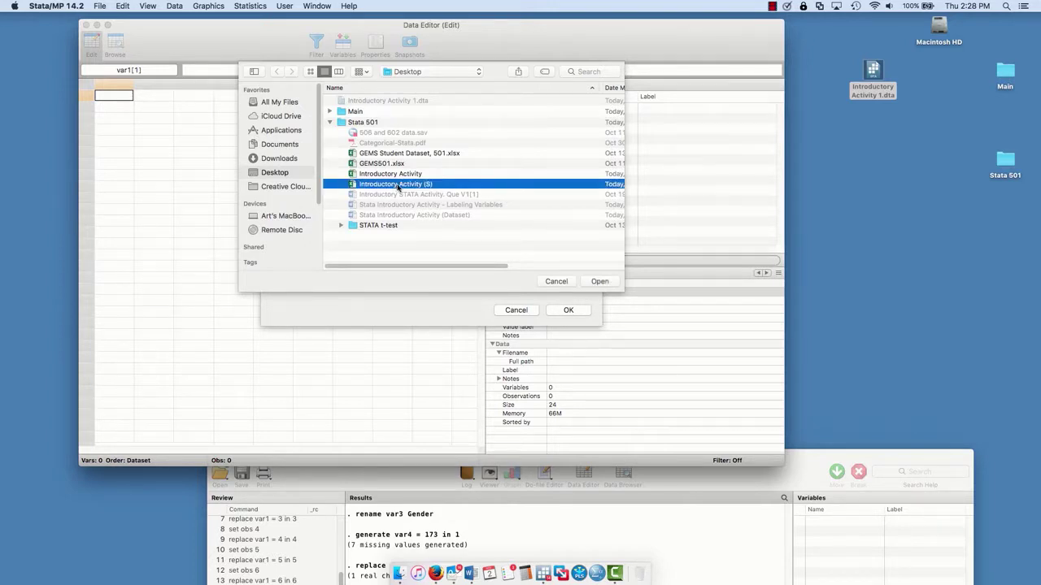
click(587, 283)
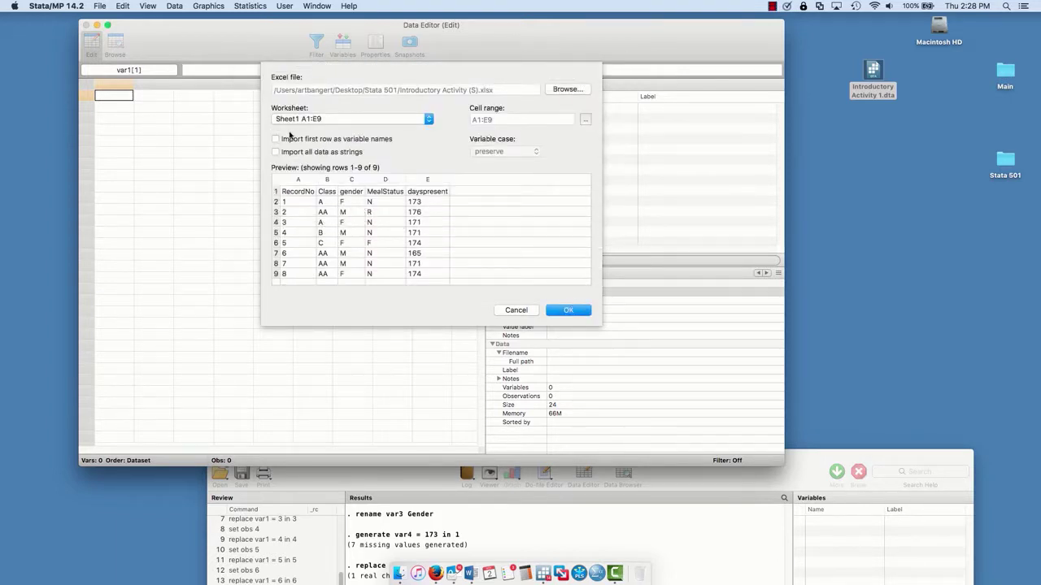
click(277, 139)
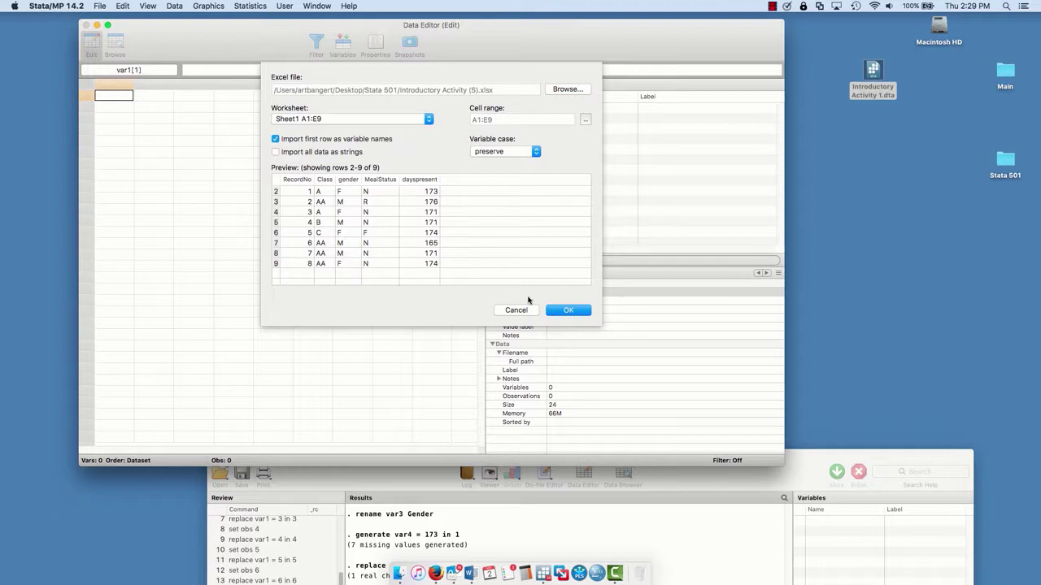
click(558, 315)
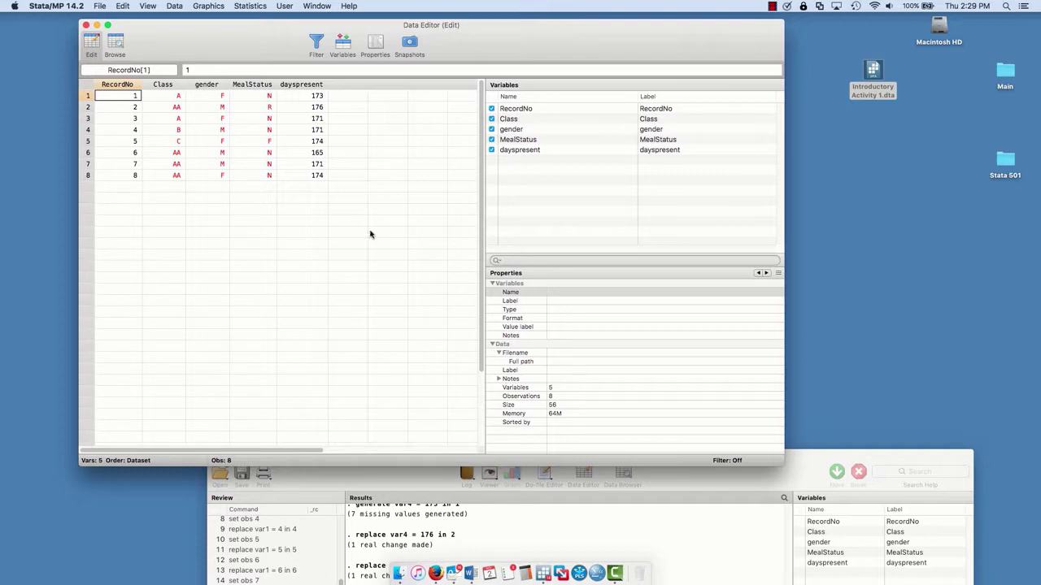
- Bring up the main Stata window and run clear to remove the imported Excel data from memory
drag(386, 487, 387, 86)
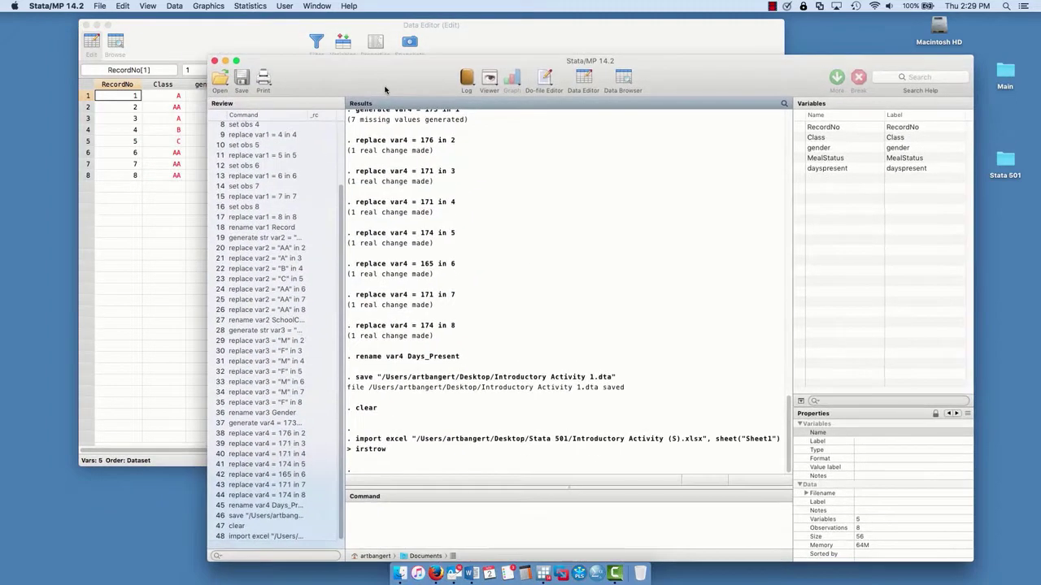
click(395, 515)
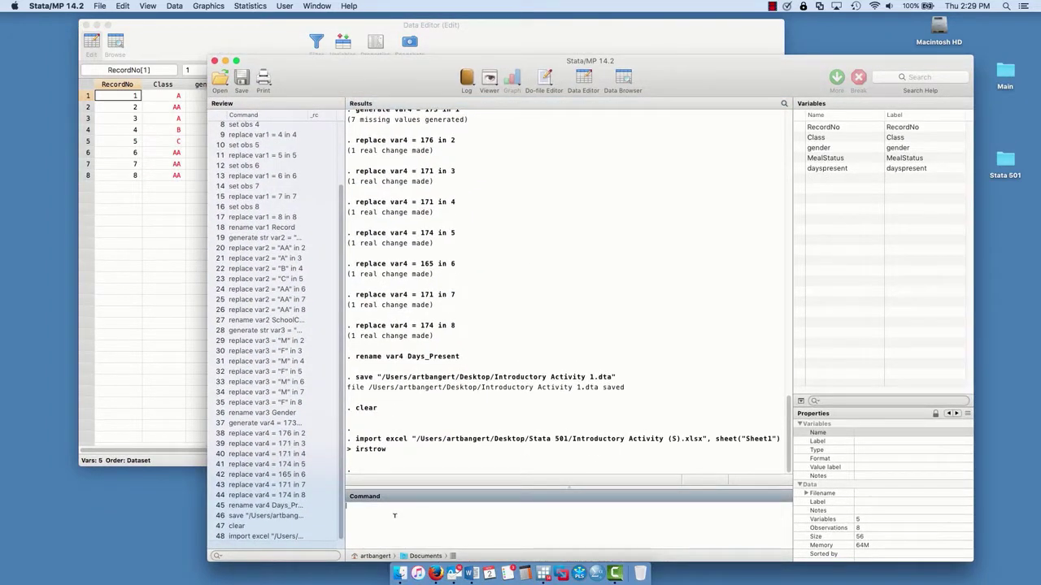
text(clear)
key(Return)
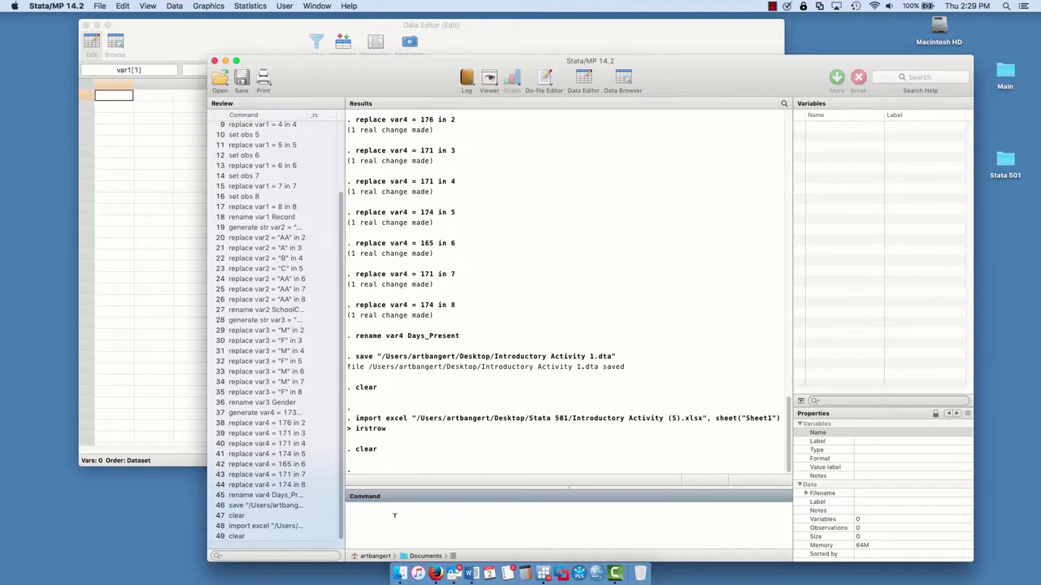
- Return to the Data Editor and open the saved dataset Introductory Activity 1.dta from the Desktop
click(174, 357)
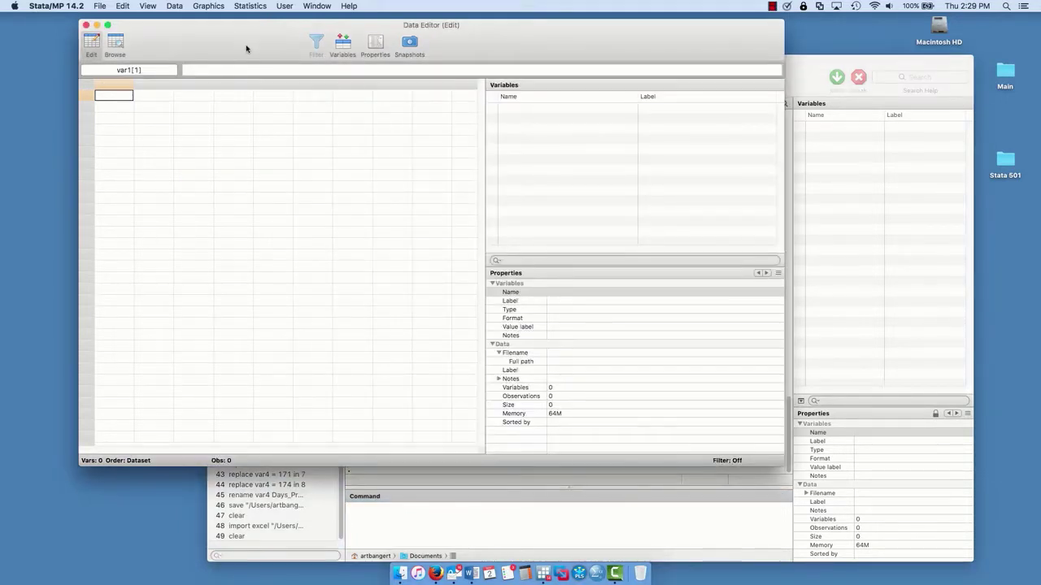
drag(248, 49, 208, 45)
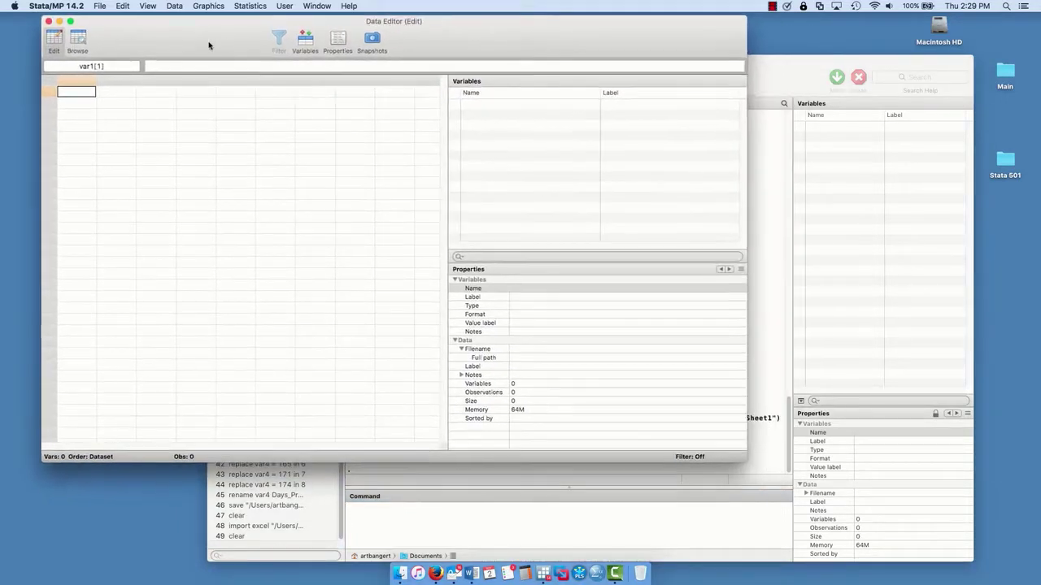
click(100, 7)
click(110, 36)
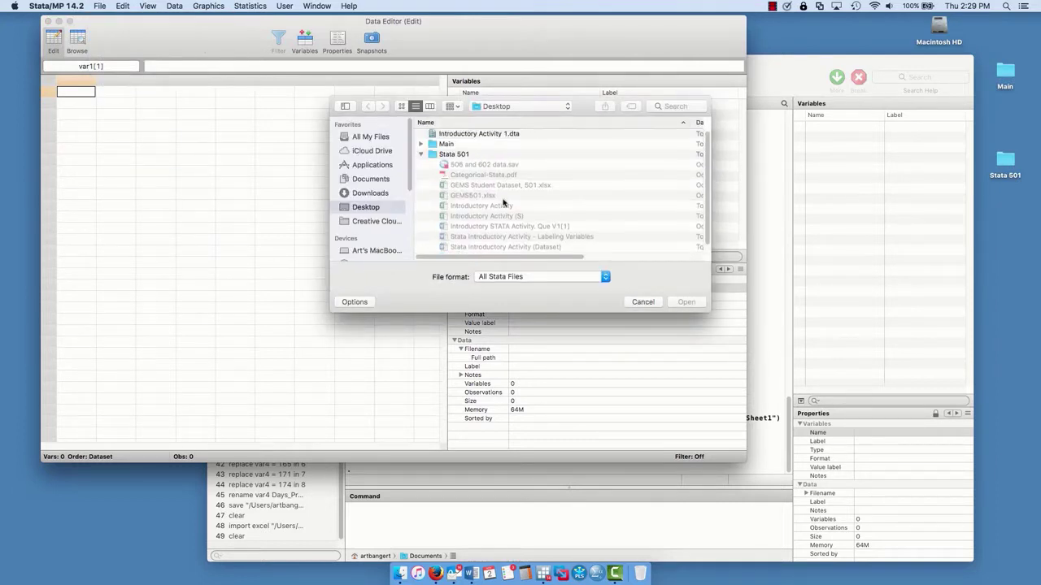
scroll(499, 204, down, 1)
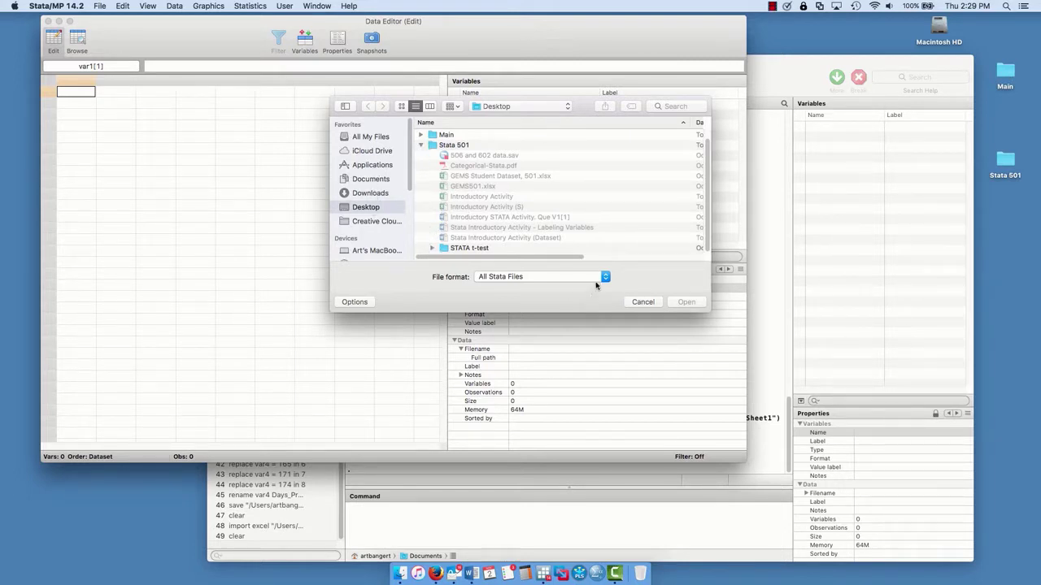
scroll(706, 235, up, 1)
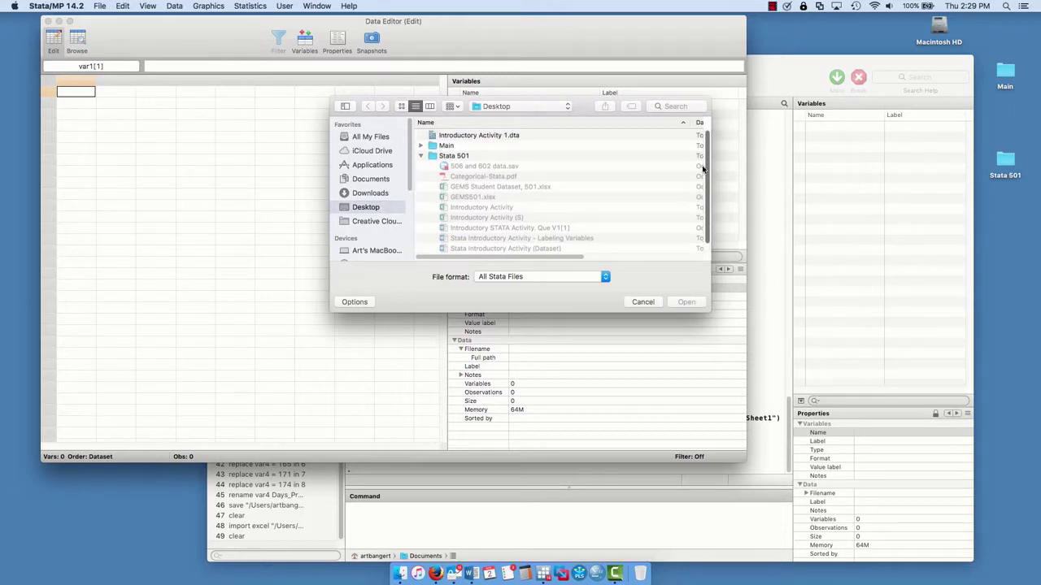
click(486, 135)
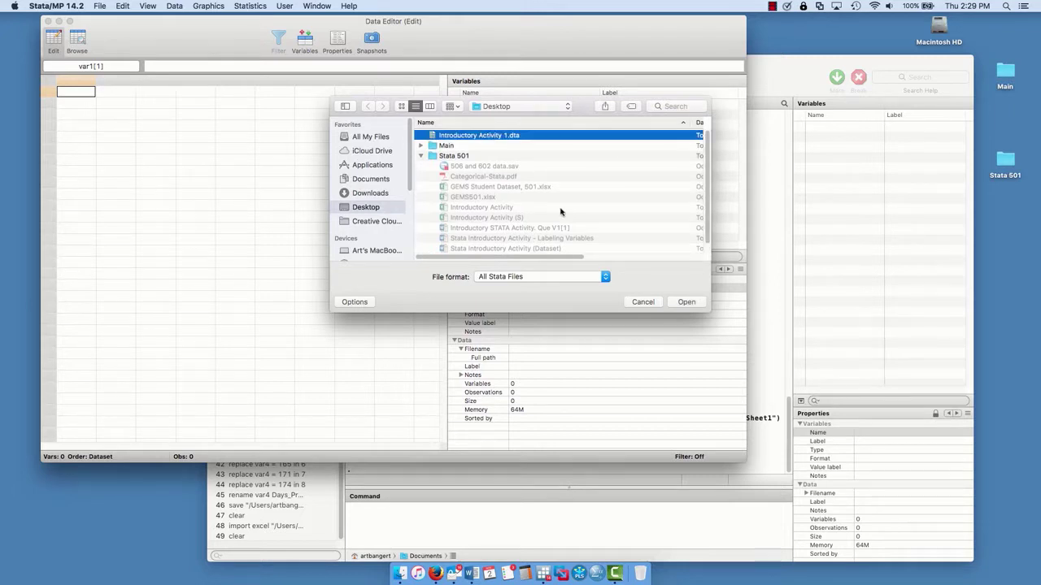
click(686, 302)
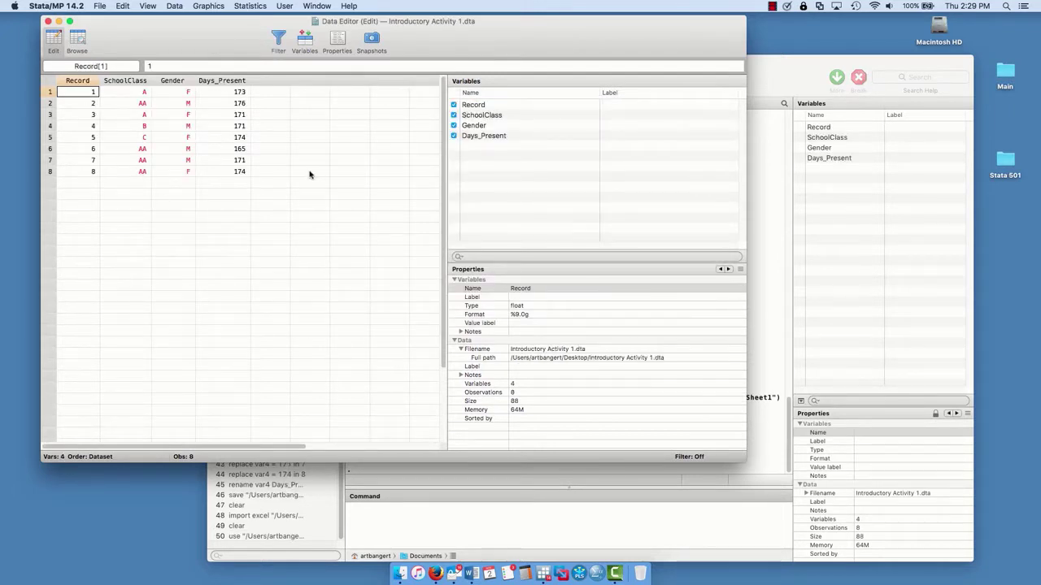